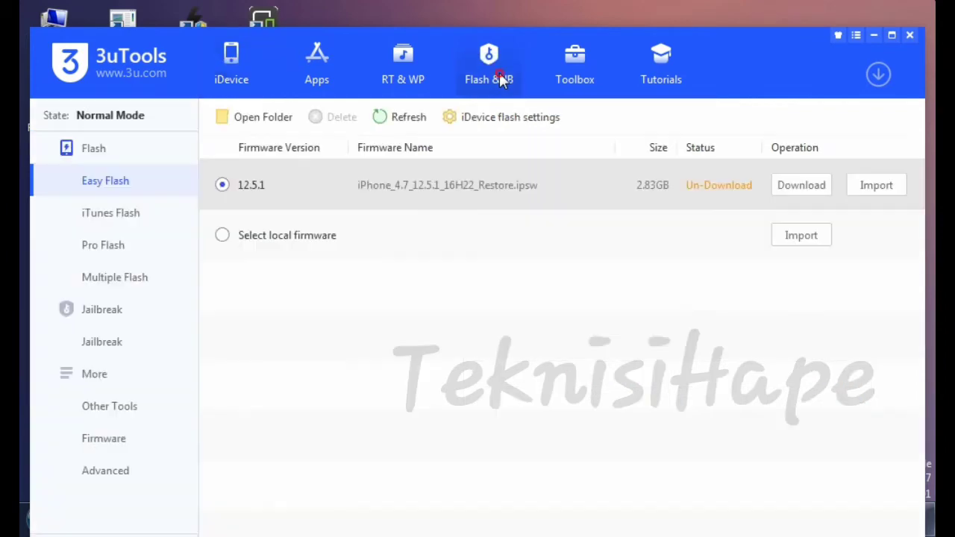
Make a Checkra1n jailbreak USB flash drive on the TOSHIBA USB device from the checkn1x-1.1.4.iso image and close the dialog
click(102, 341)
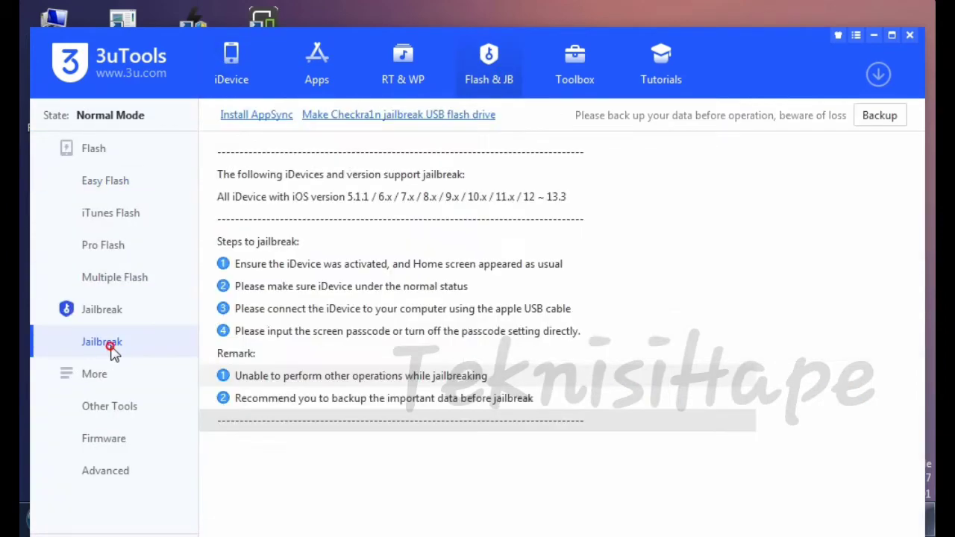
click(431, 116)
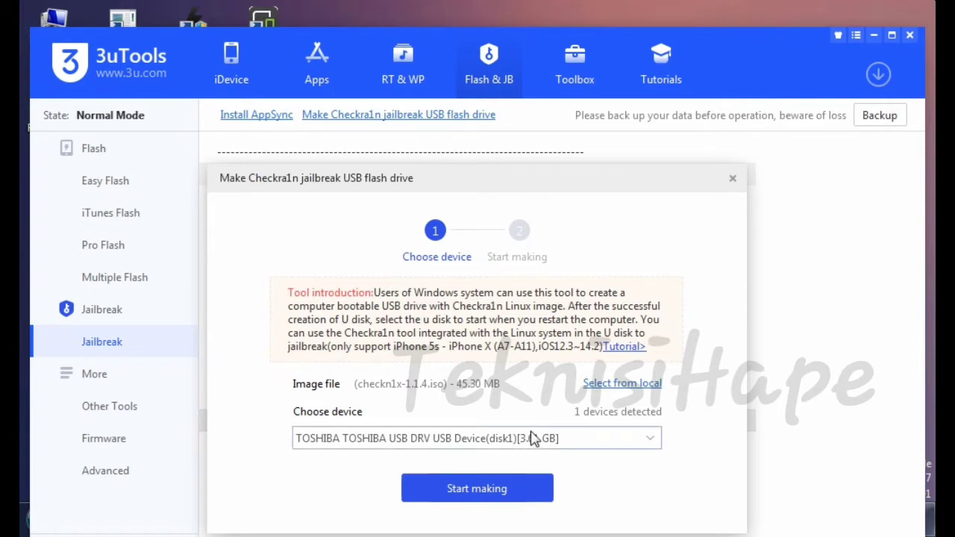
click(490, 501)
click(537, 393)
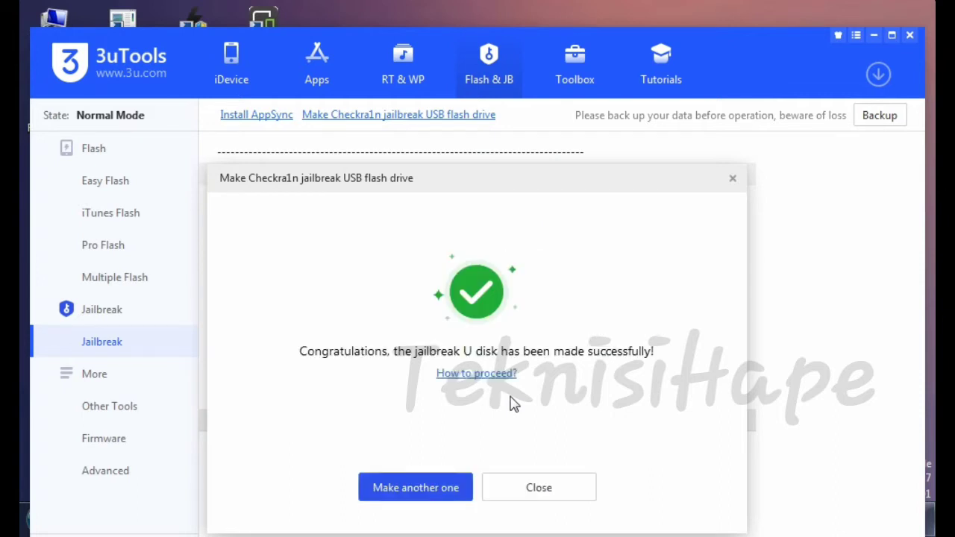
drag(535, 180, 585, 110)
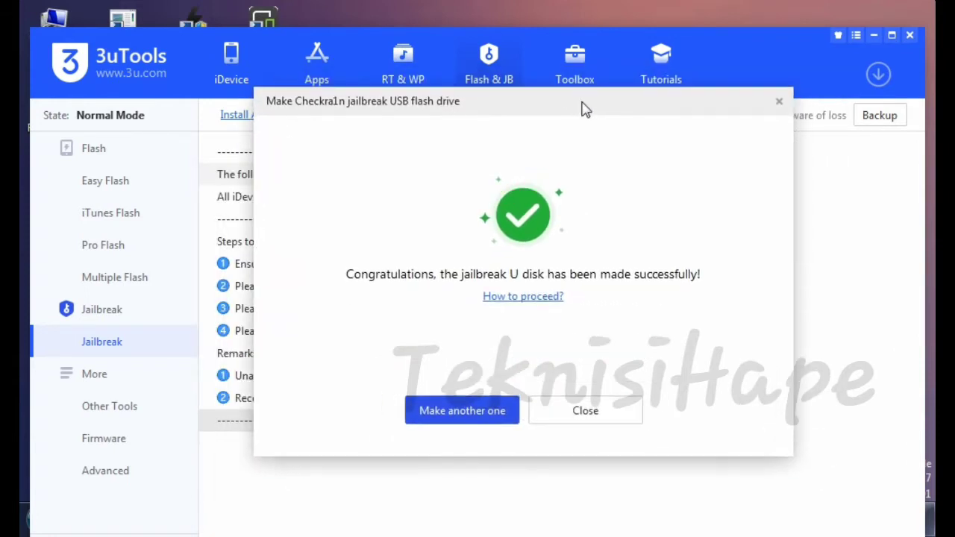
click(601, 411)
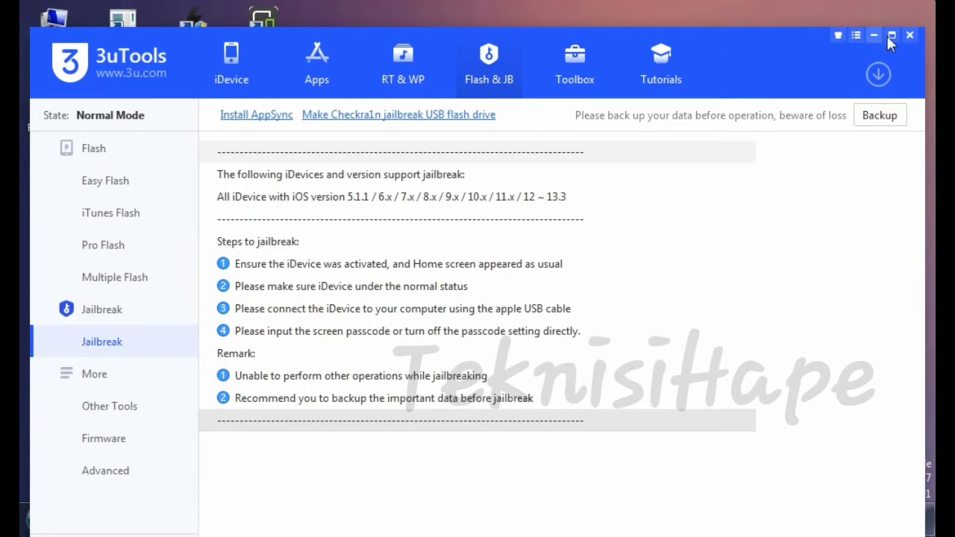
Close 3uTools and exit it completely from the system tray
click(909, 38)
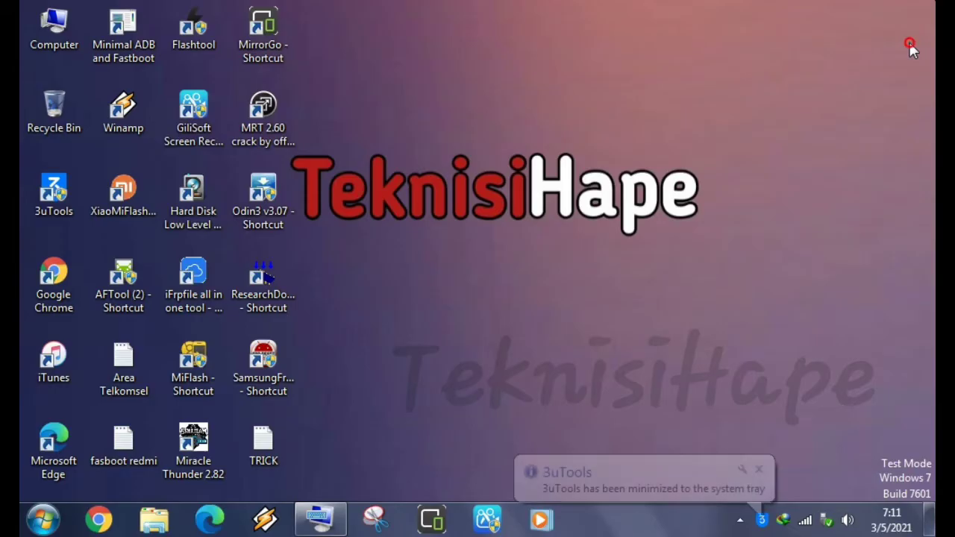
right_click(761, 520)
click(775, 500)
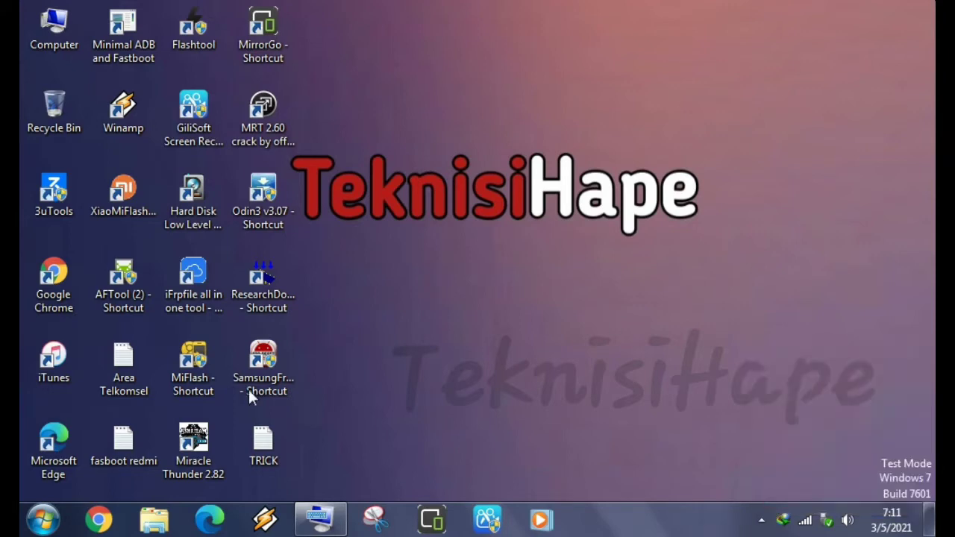
Check the drives shown in Computer for the USB flash drive and close the window
click(47, 522)
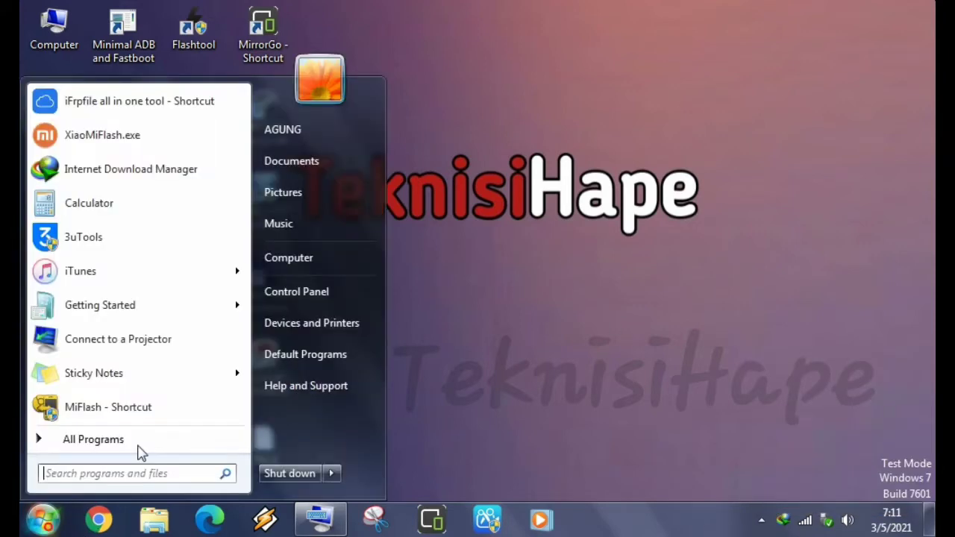
click(292, 258)
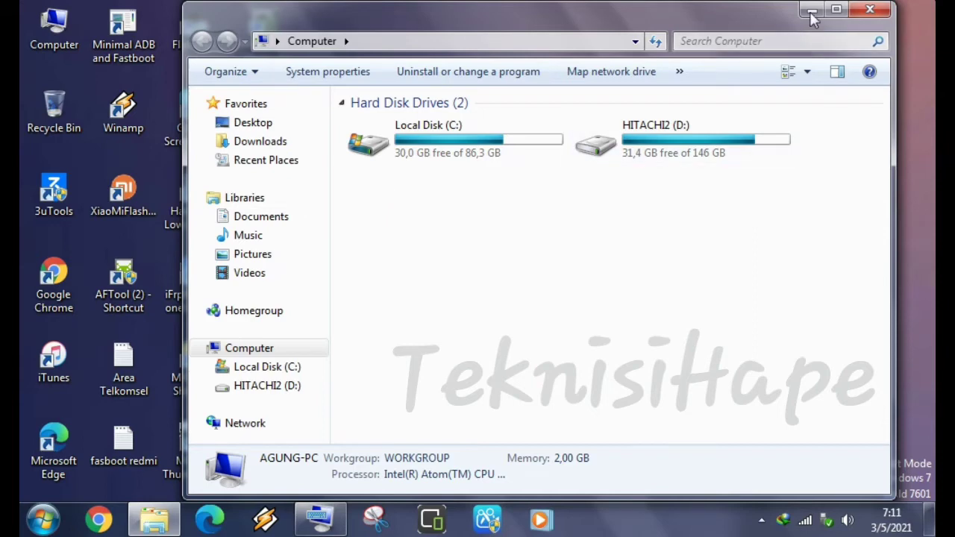
click(870, 12)
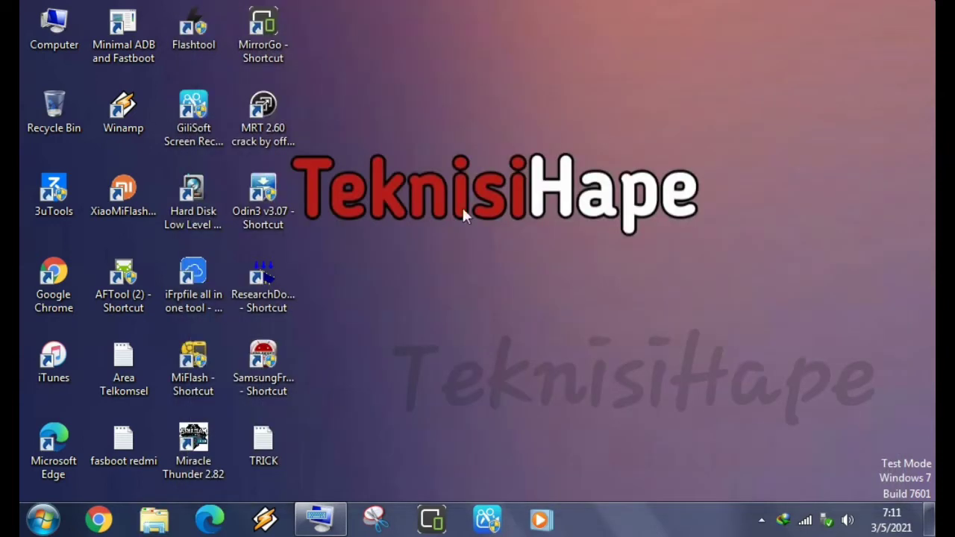
Restore the On-Screen Keyboard to the desktop
mouse_move(328, 524)
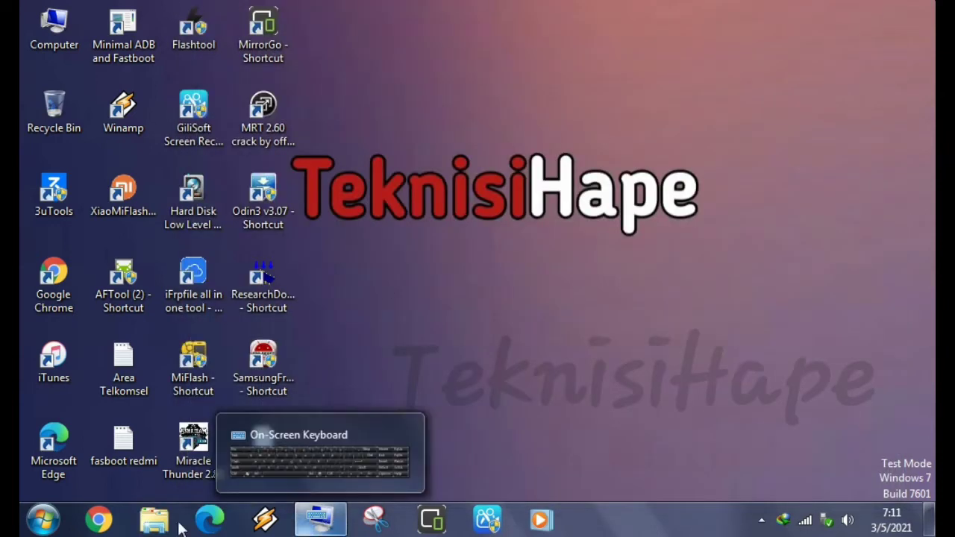
click(42, 519)
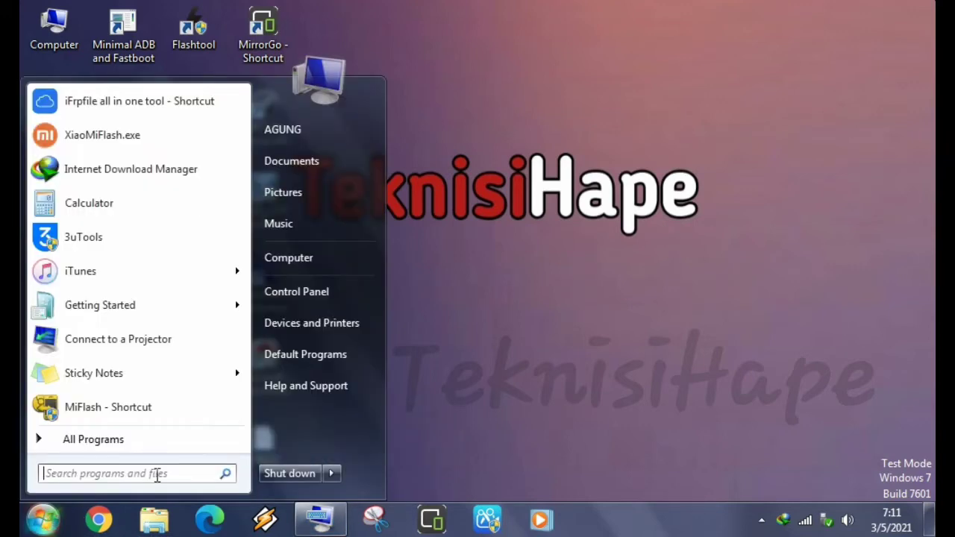
click(158, 474)
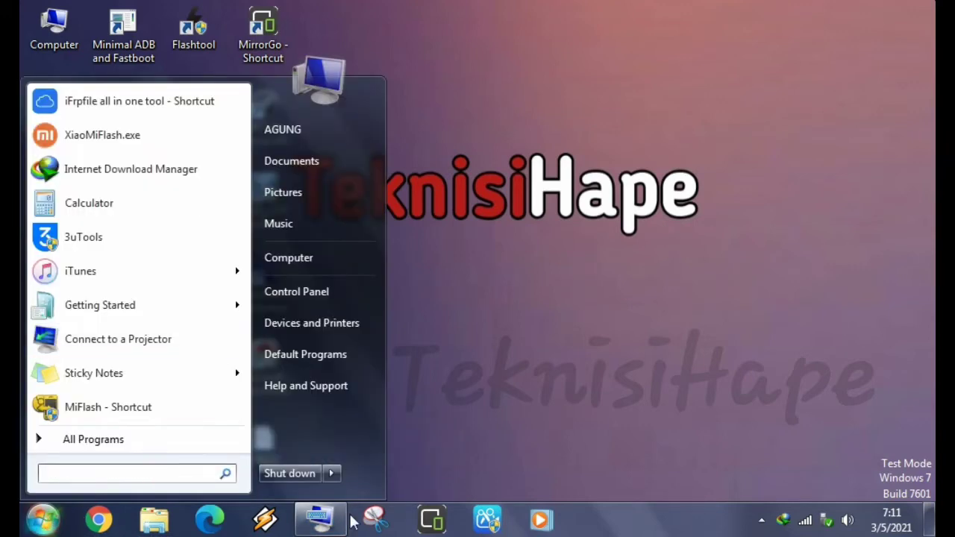
click(328, 524)
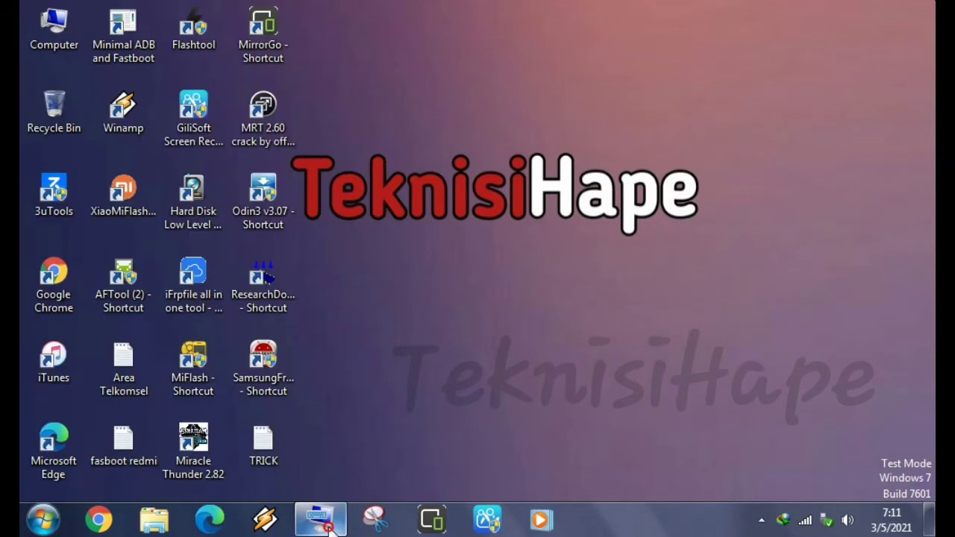
click(330, 522)
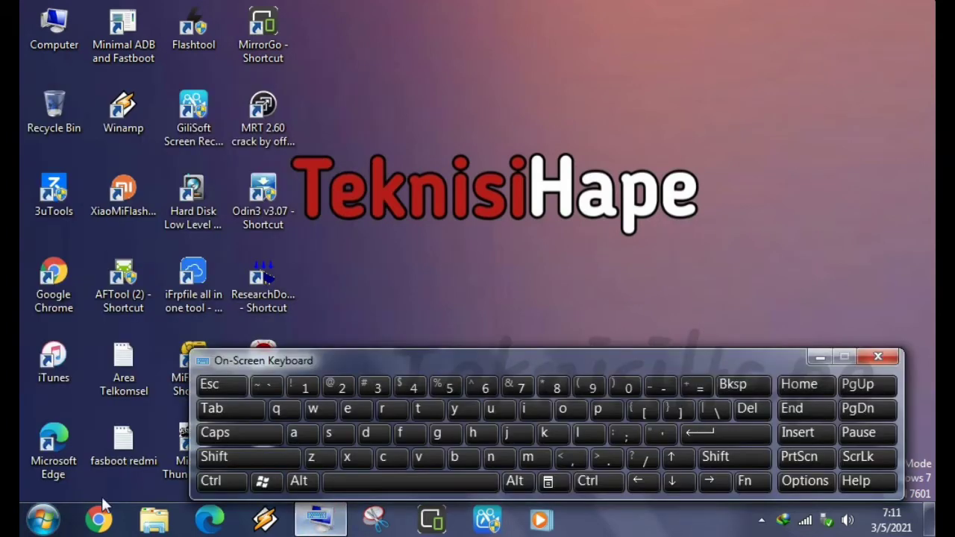
Search the system for "disc", open Create and format hard disk partitions, minimize the On-Screen Keyboard and maximize Disk Management
click(39, 524)
click(63, 477)
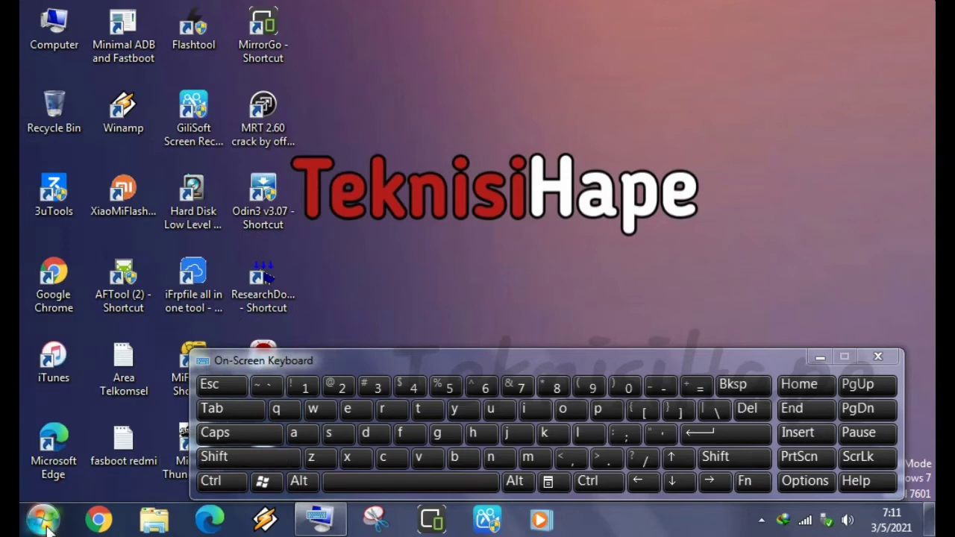
click(43, 520)
click(72, 472)
click(365, 432)
click(536, 409)
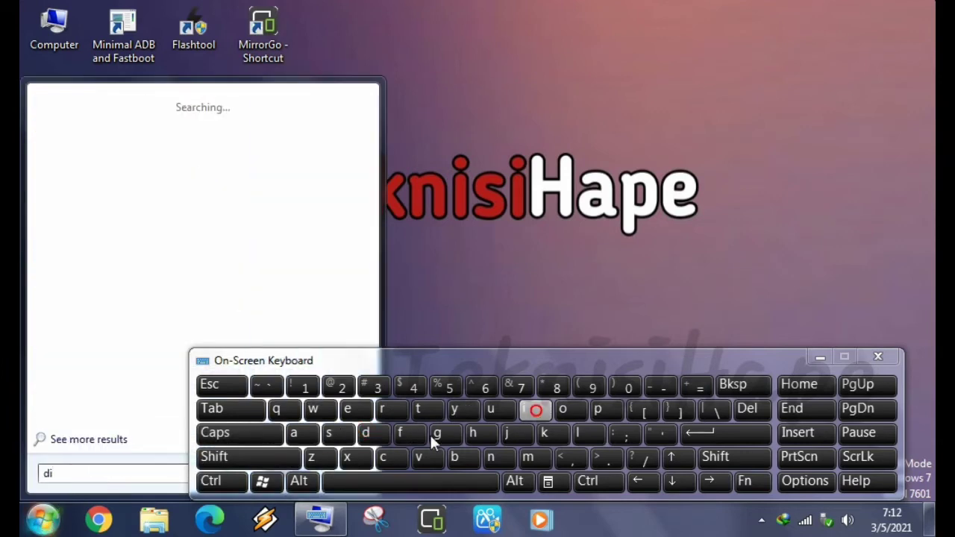
click(329, 435)
click(391, 462)
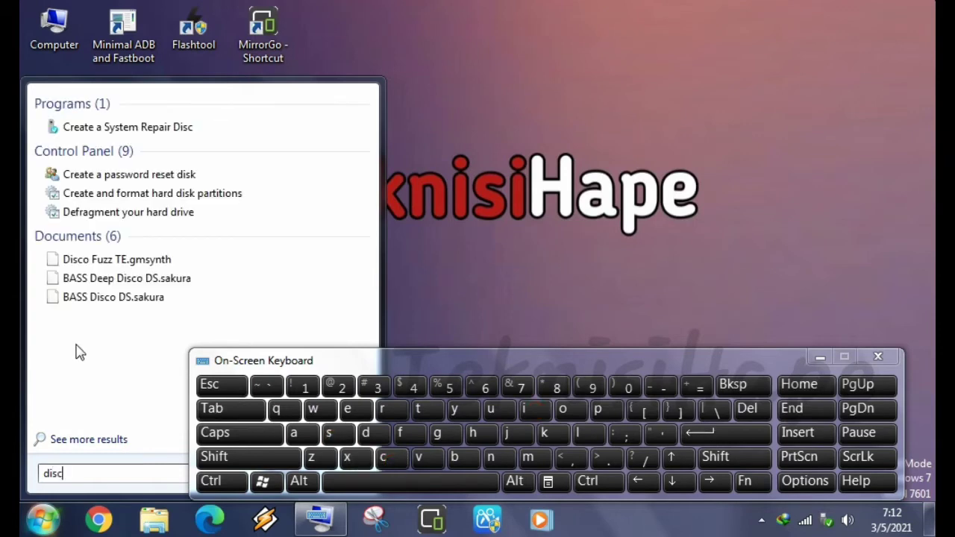
click(209, 197)
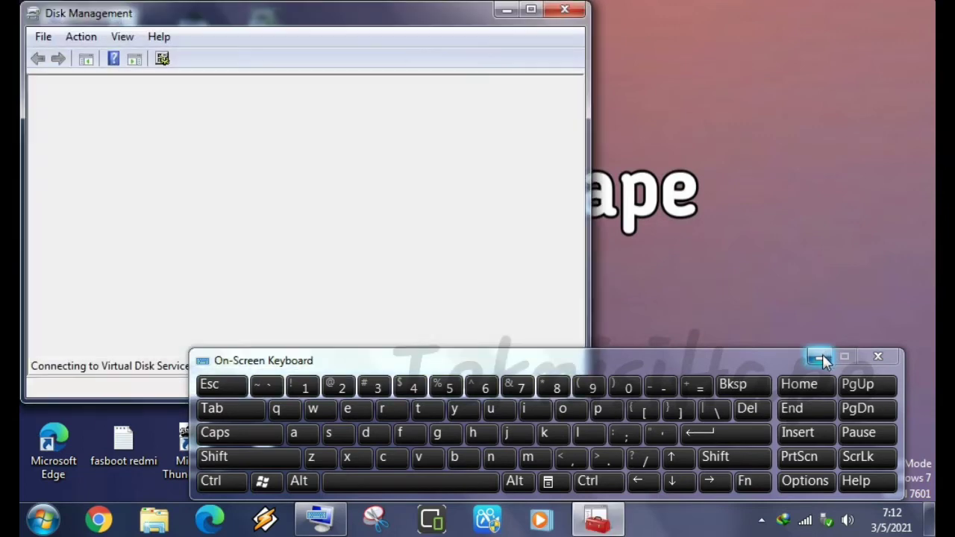
click(820, 358)
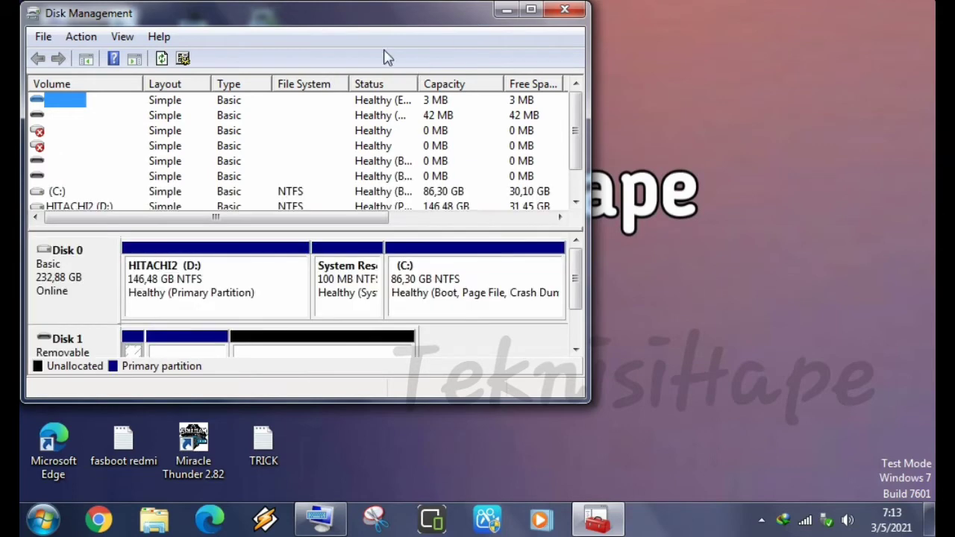
click(530, 10)
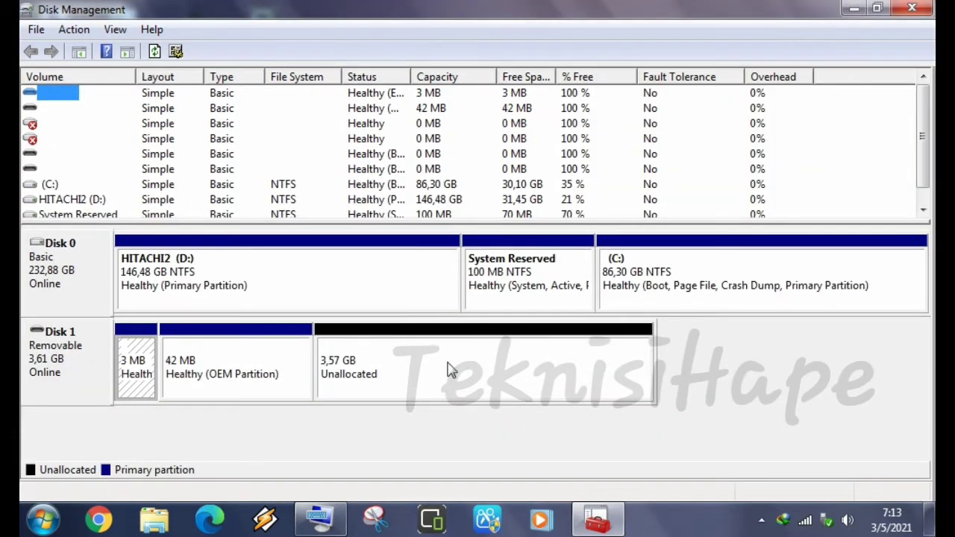
Dismiss the color scheme prompt and check which volume commands the unallocated space on Disk 1 offers
click(407, 368)
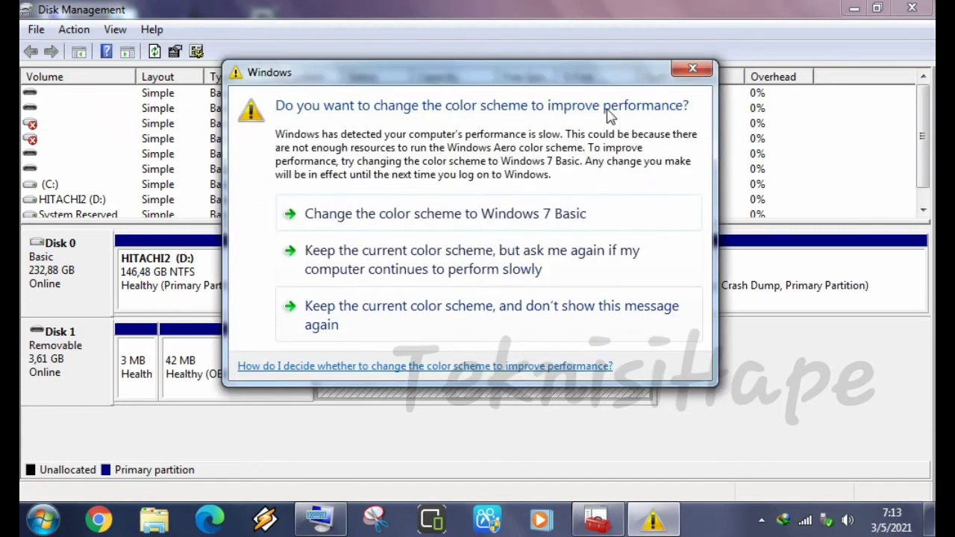
click(689, 69)
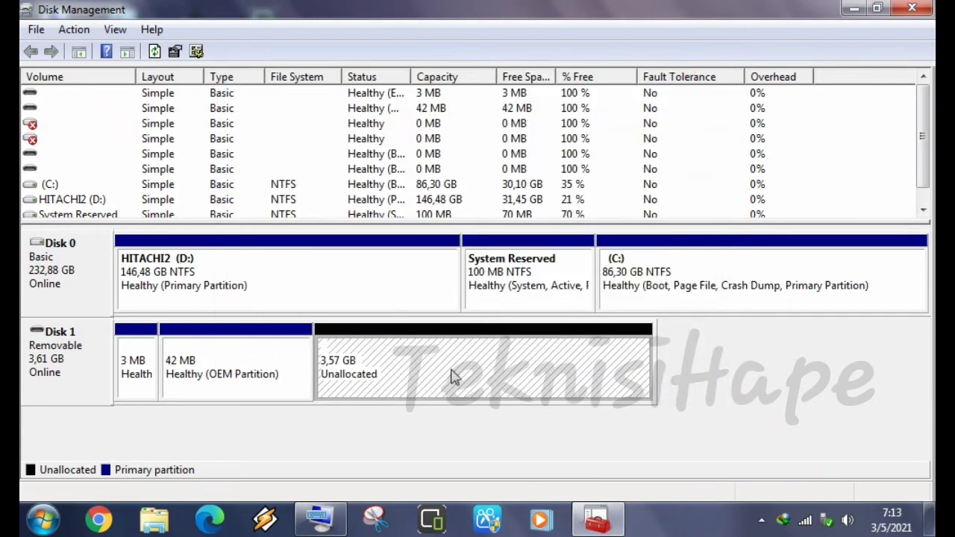
right_click(452, 376)
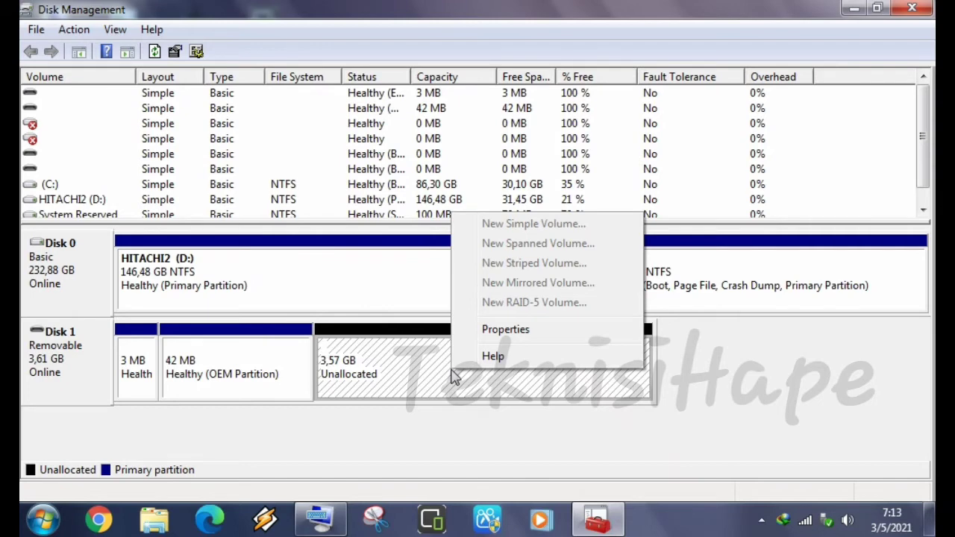
click(386, 374)
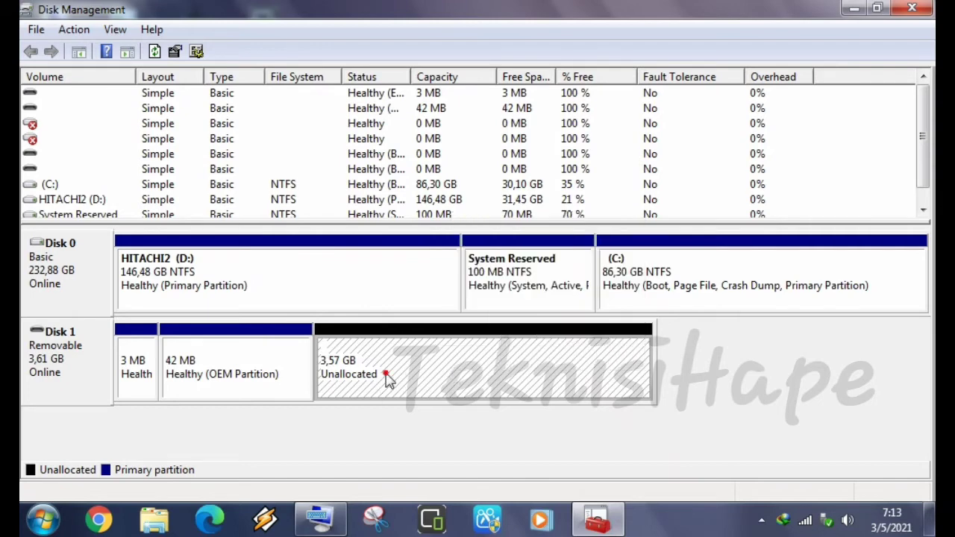
Review the policies, volumes, driver and details in the TOSHIBA USB device's properties and close them
right_click(386, 375)
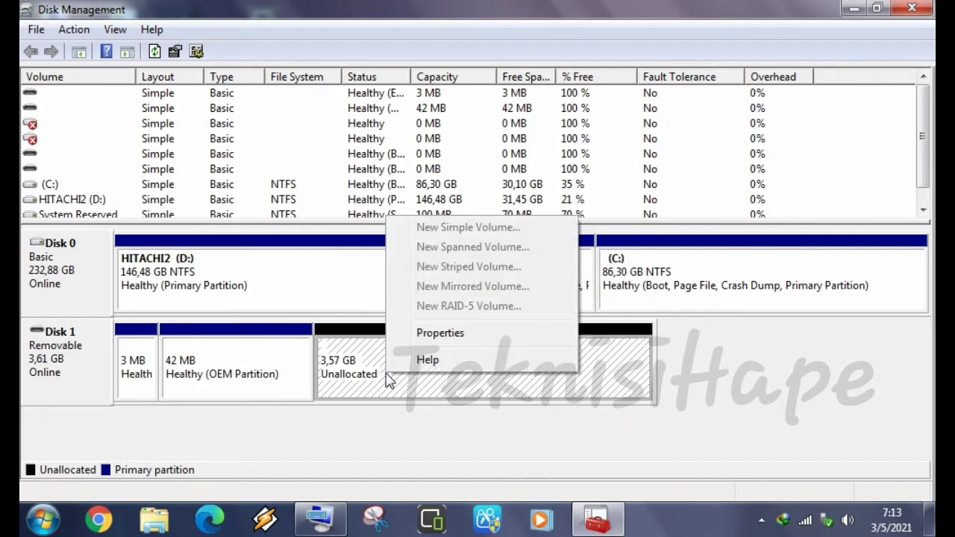
click(449, 334)
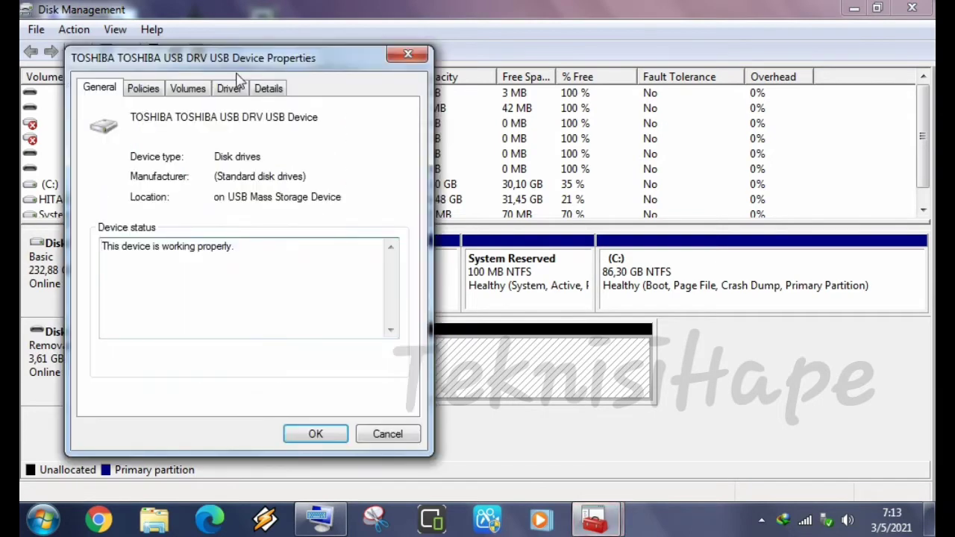
click(143, 89)
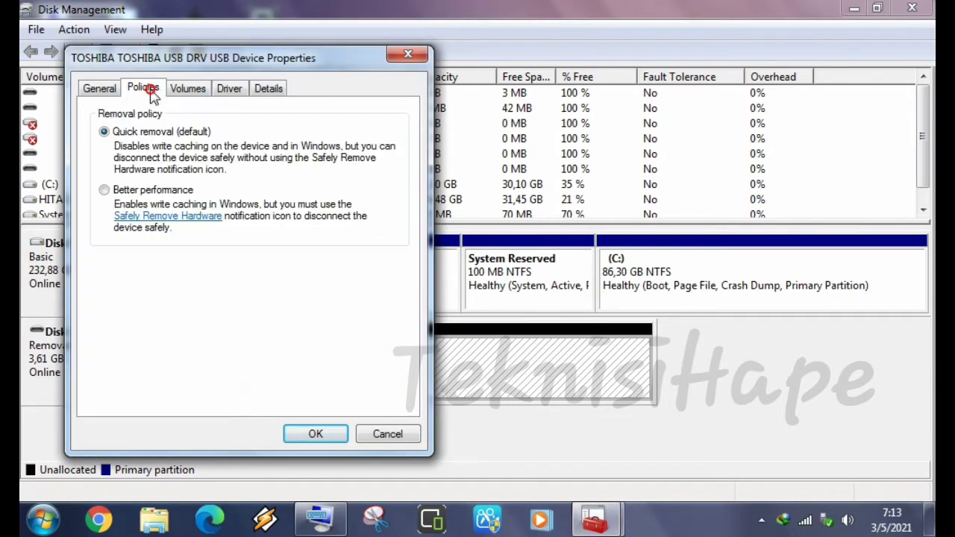
click(194, 93)
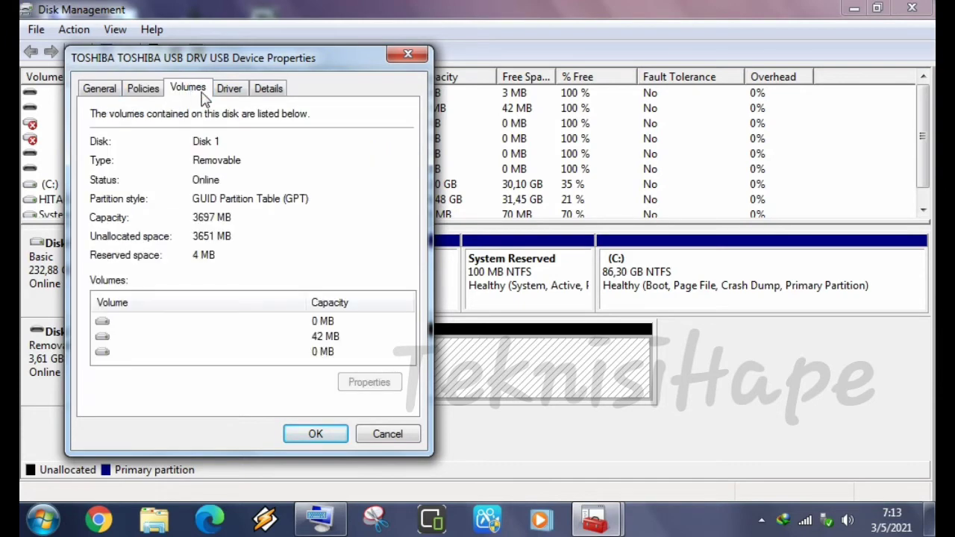
click(231, 91)
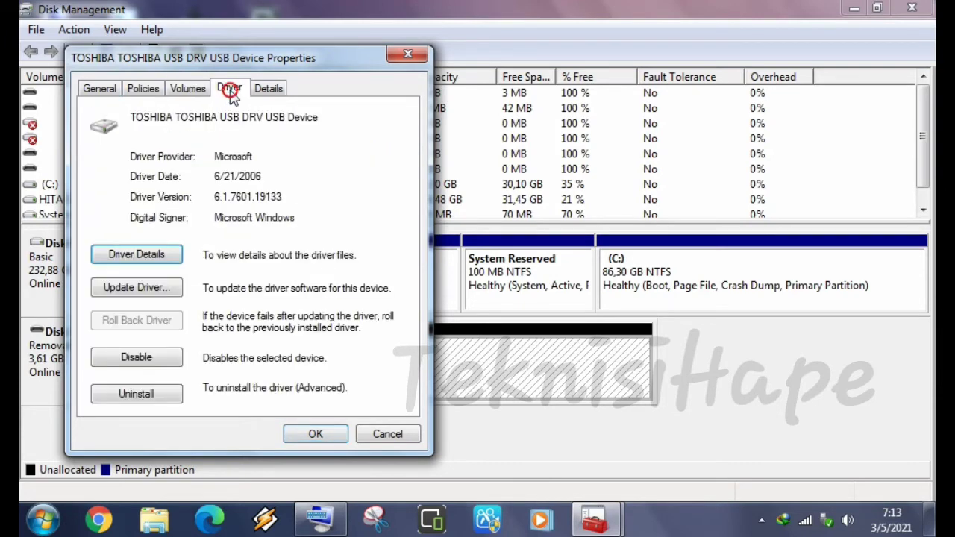
click(280, 89)
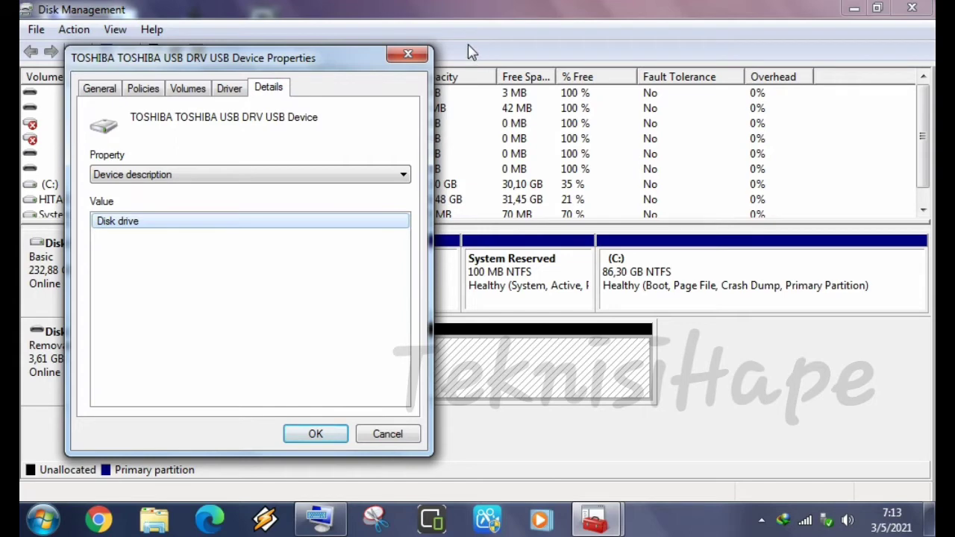
click(409, 54)
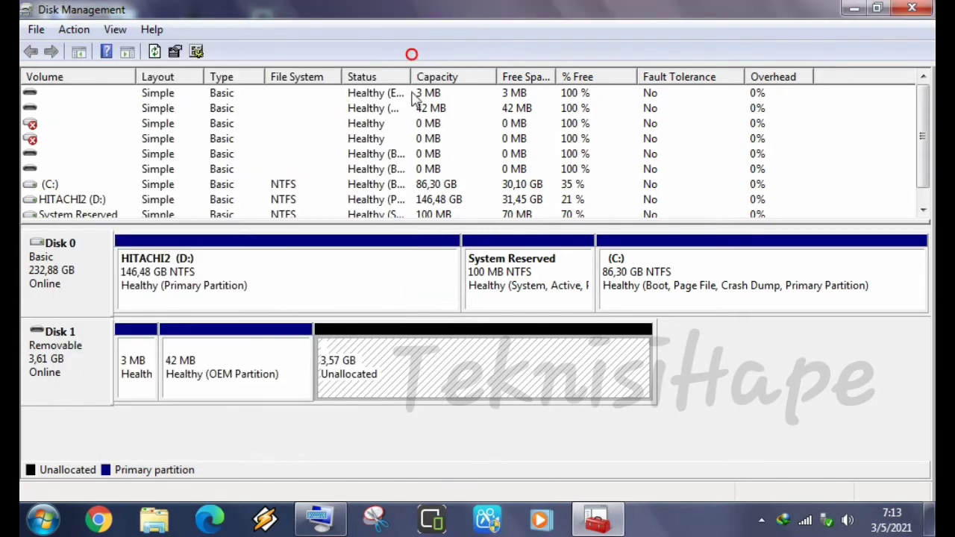
Recheck the volume commands for Disk 1's unallocated space and minimize Disk Management
right_click(395, 376)
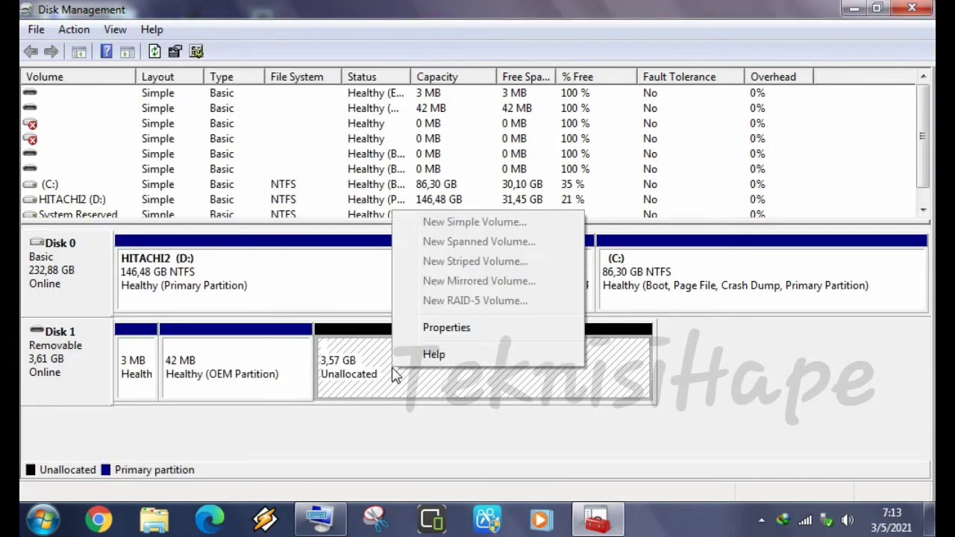
click(724, 354)
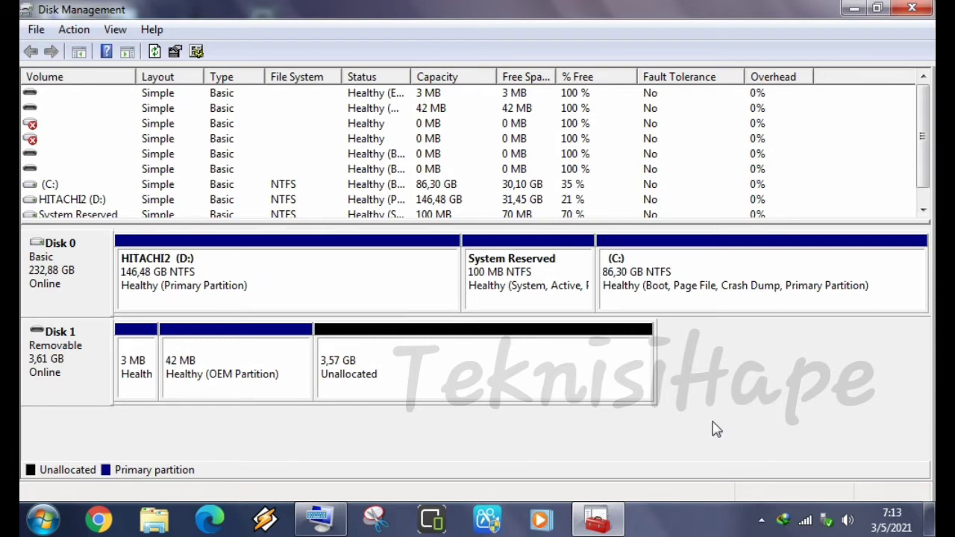
click(854, 9)
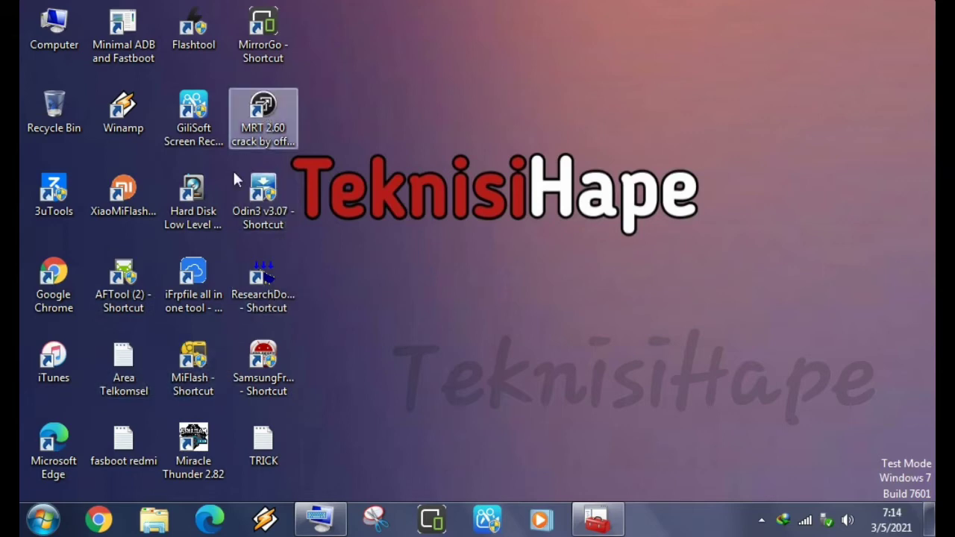
Open HDD Low Level Format Tool, run a low-level format with quick wipe on the TOSHIBA USB drive, and close the tool
double_click(192, 209)
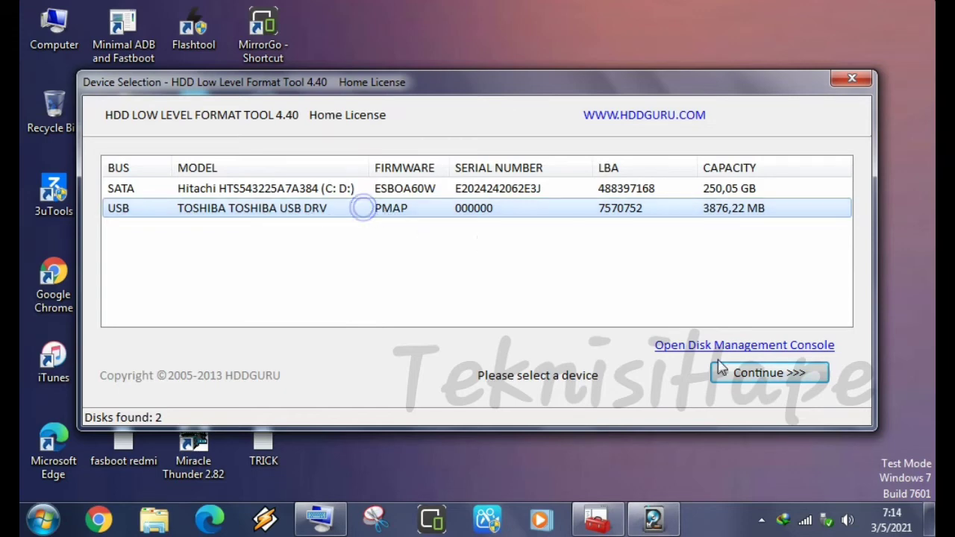
click(738, 378)
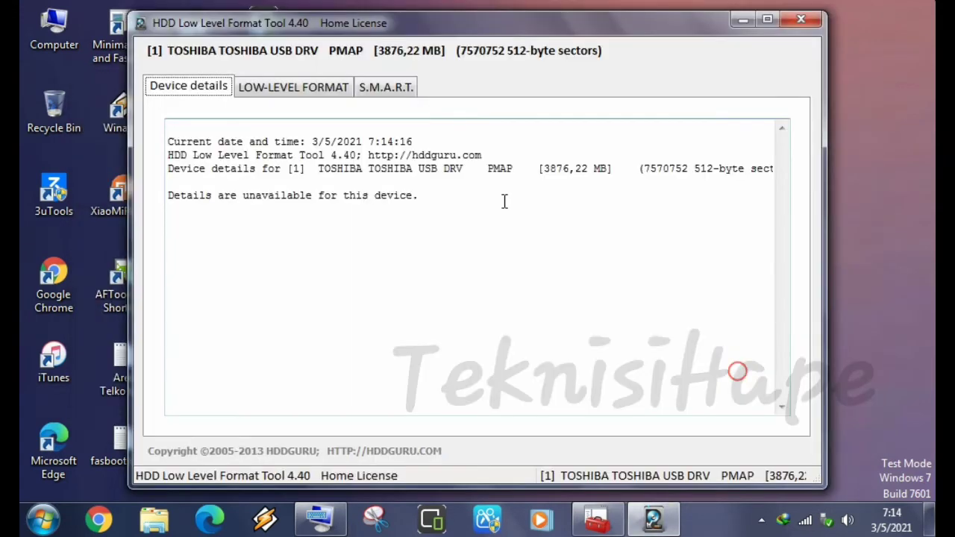
click(307, 92)
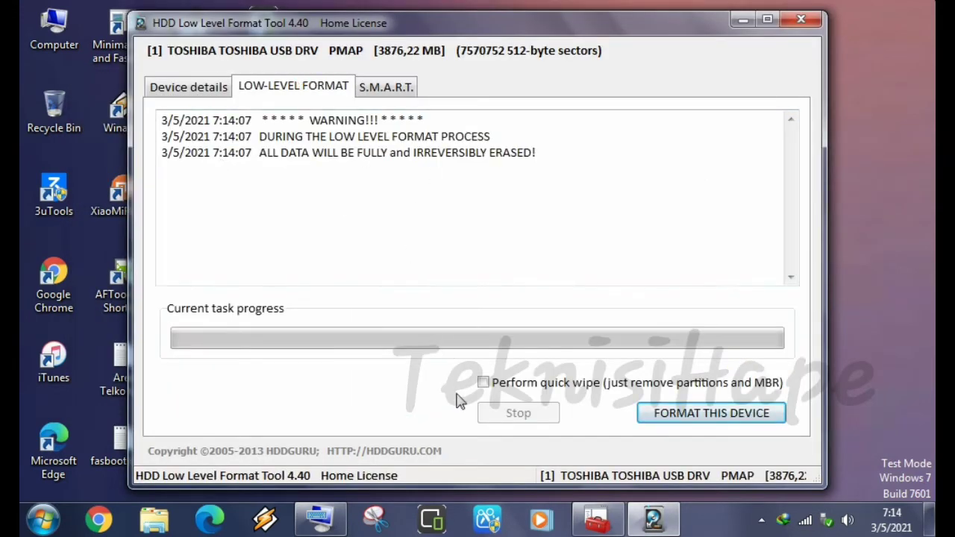
click(688, 415)
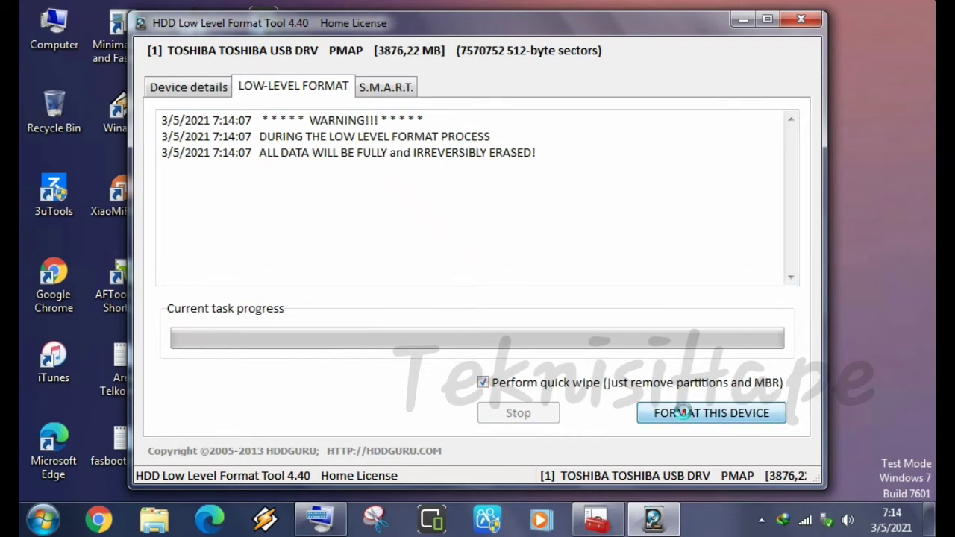
click(530, 299)
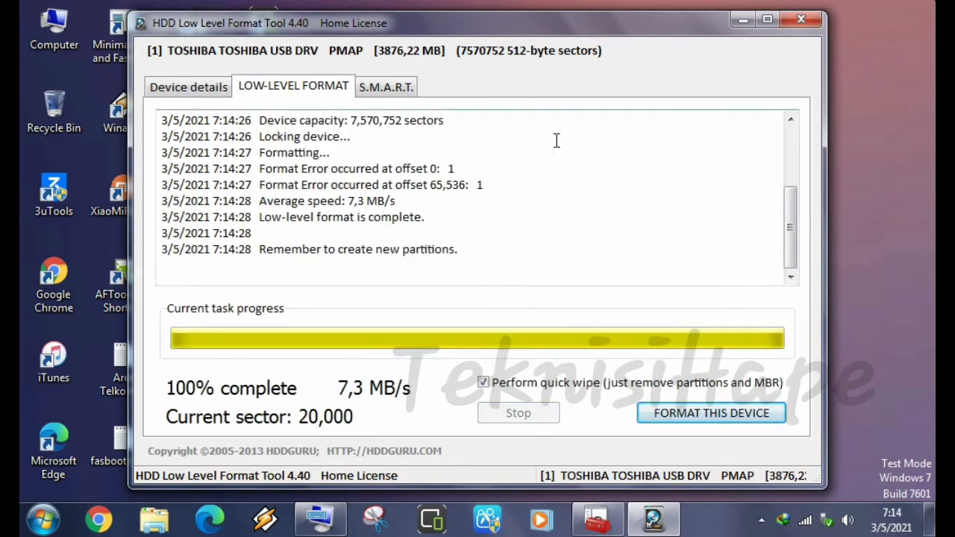
click(795, 25)
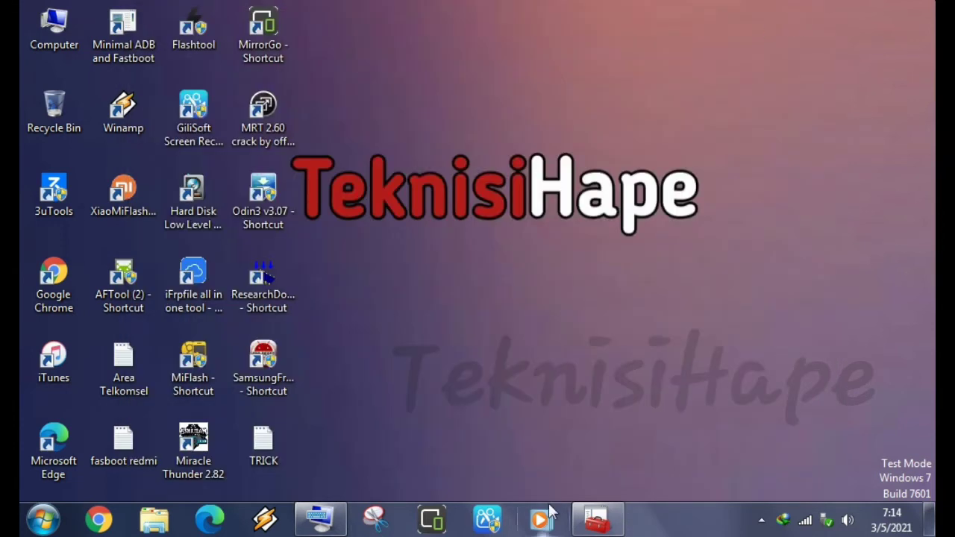
Switch to Disk Management, try to change the drive letter of Disk 1's partition, and close the console
click(589, 526)
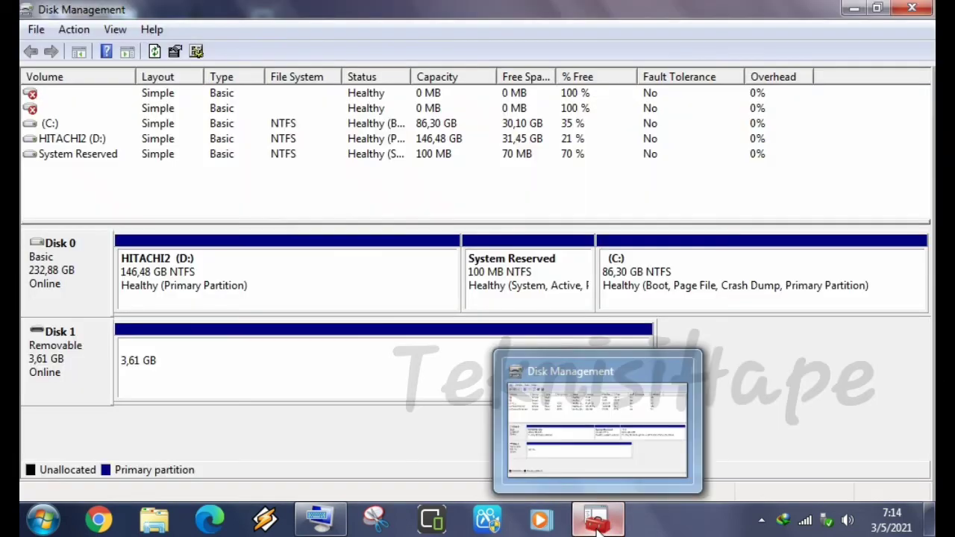
click(222, 375)
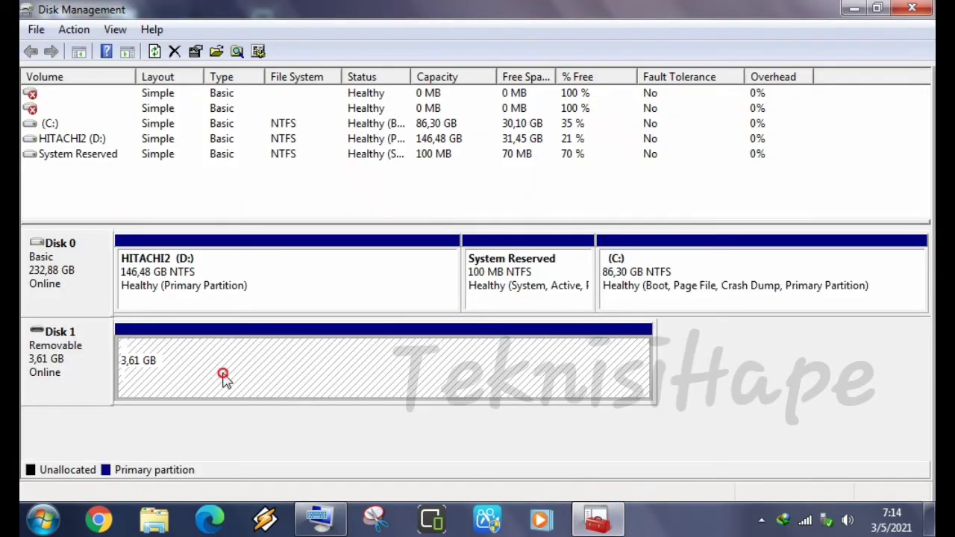
right_click(224, 377)
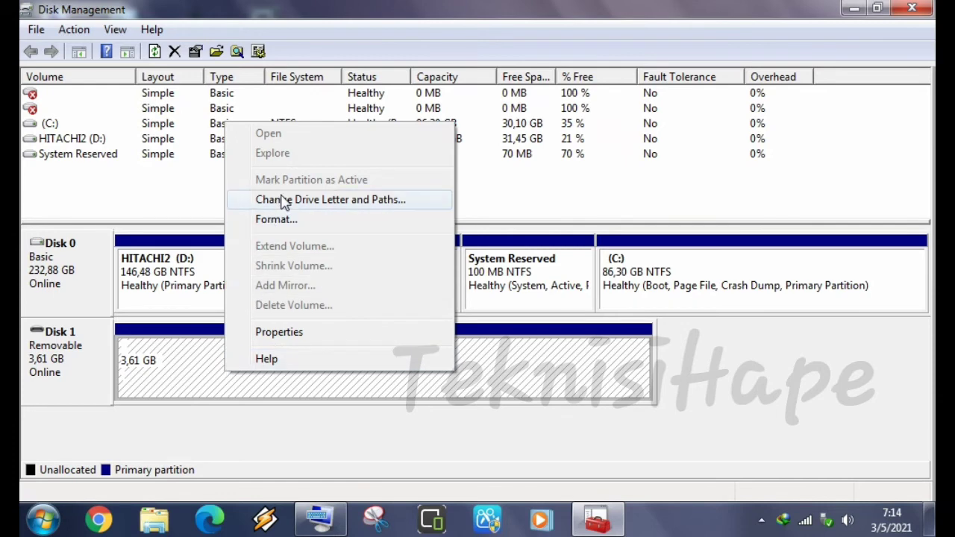
click(339, 201)
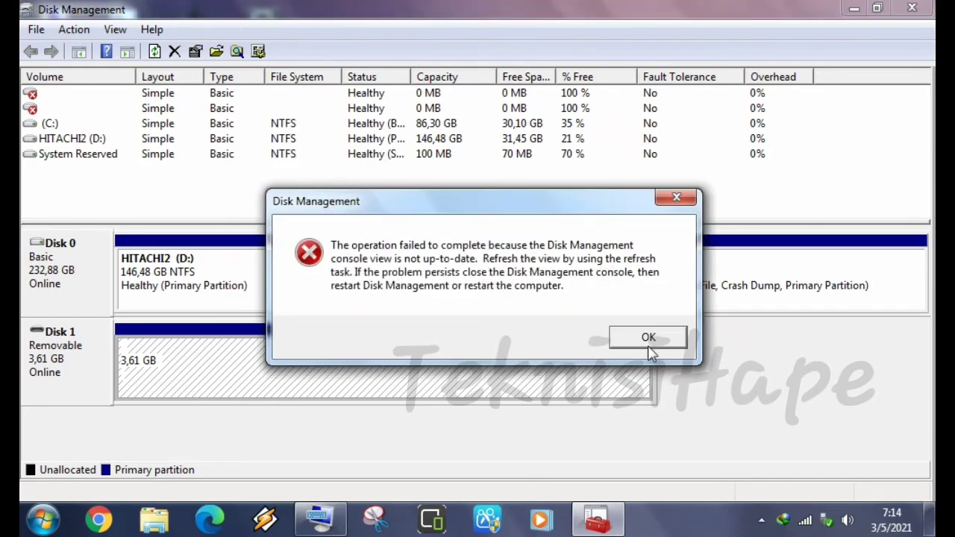
click(638, 337)
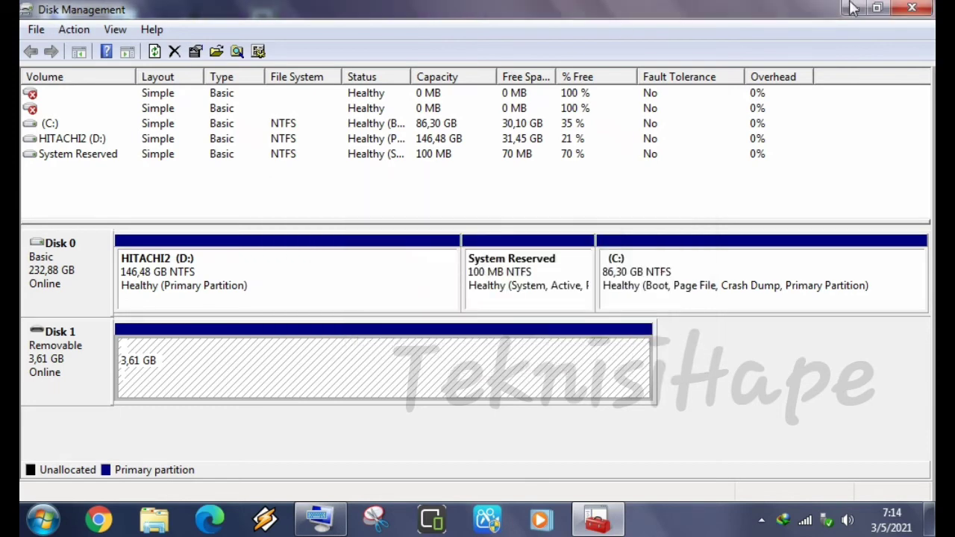
click(909, 9)
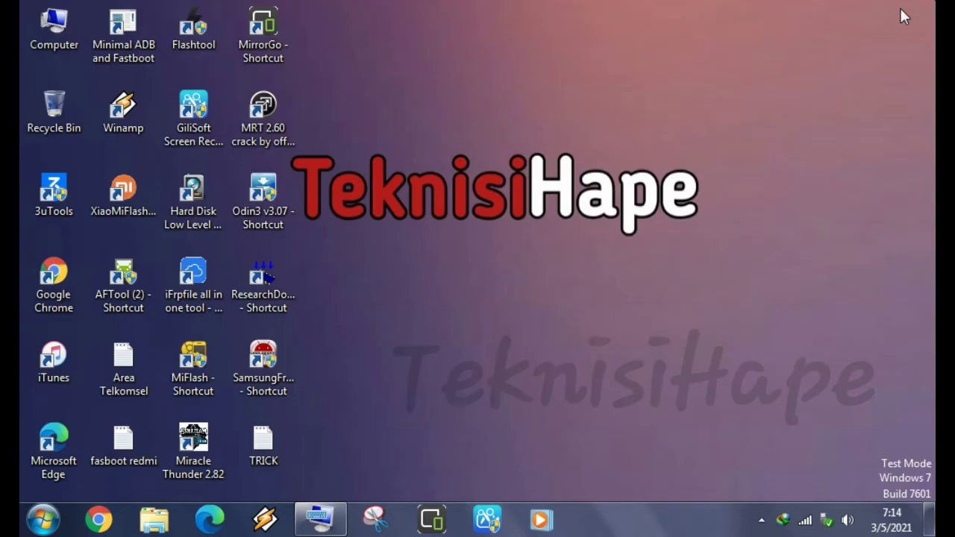
Search for "disc" with the On-Screen Keyboard, reopen Create and format hard disk partitions, minimize the keyboard and maximize Disk Management
click(308, 522)
click(43, 520)
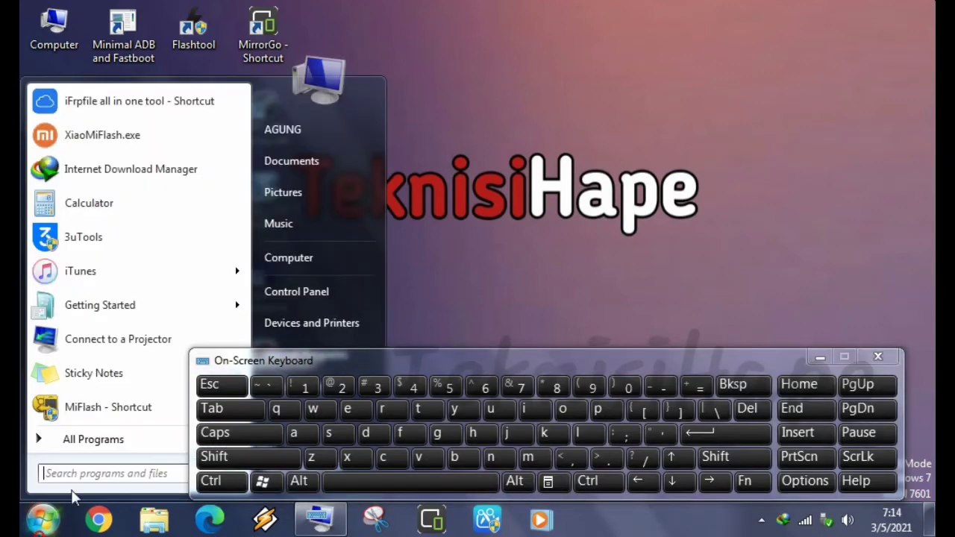
click(88, 472)
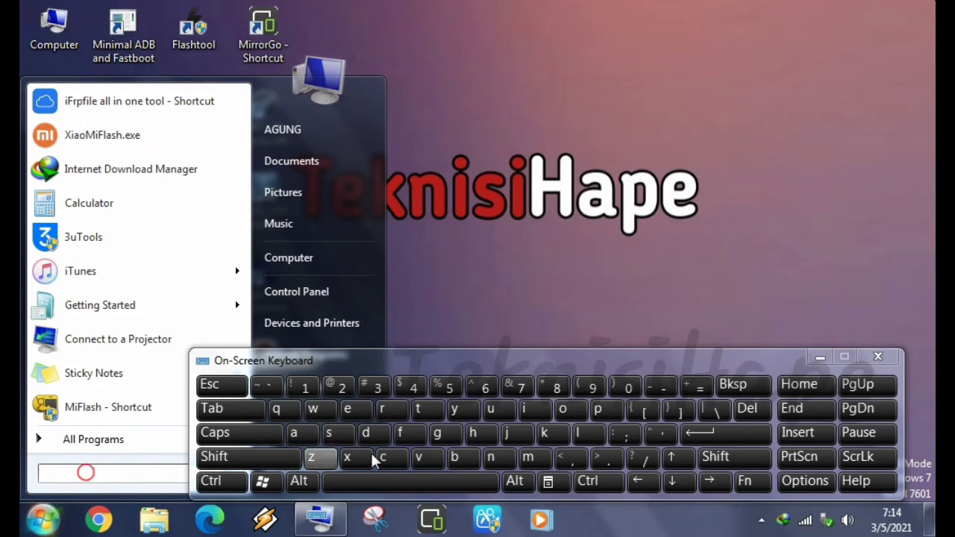
click(525, 409)
click(330, 433)
click(388, 461)
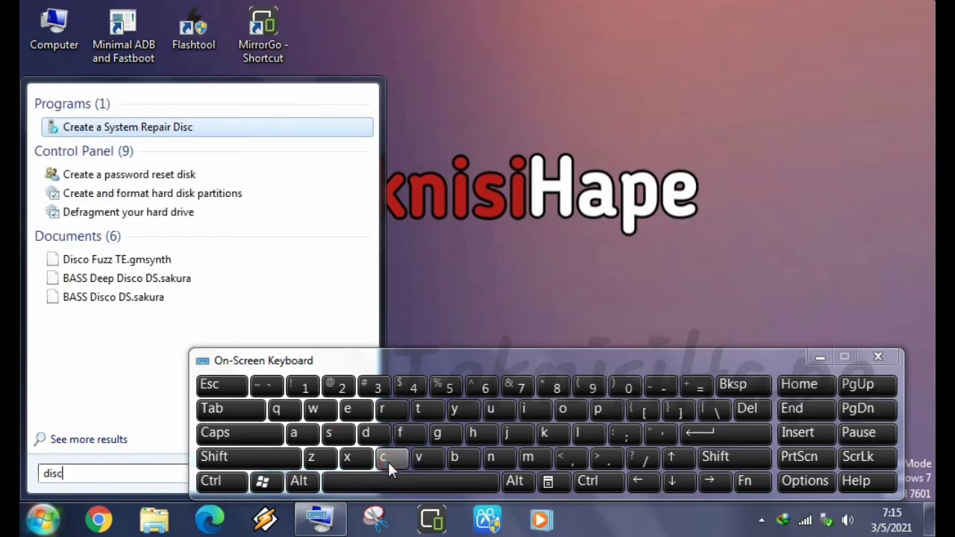
click(127, 194)
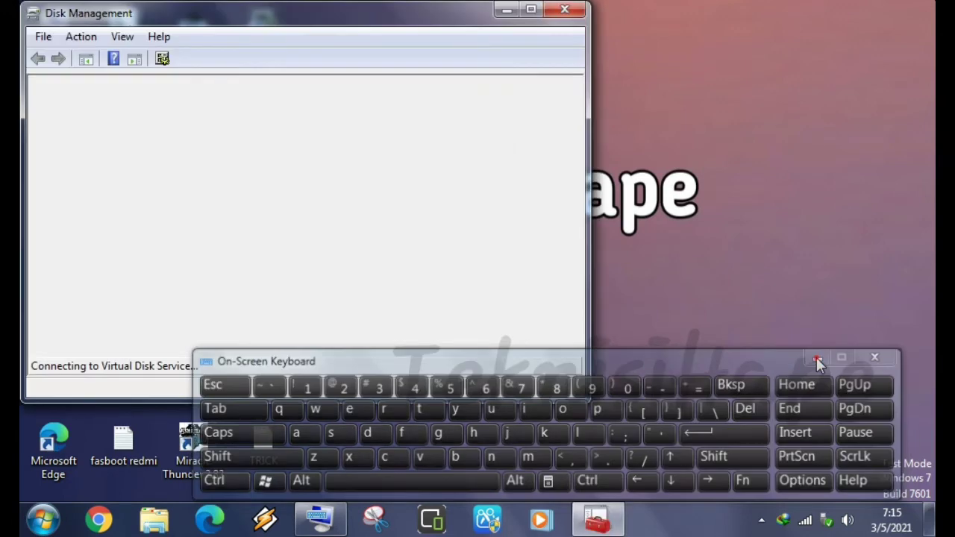
click(818, 357)
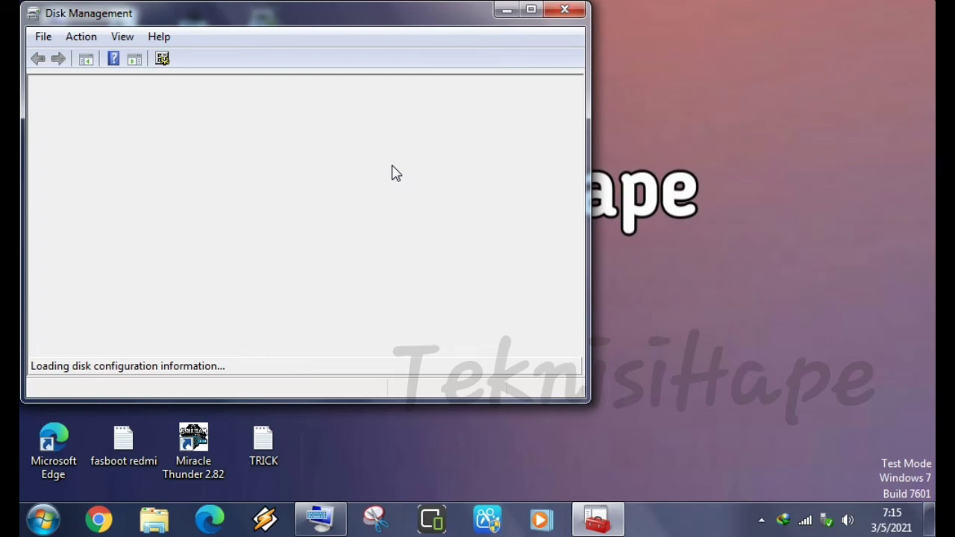
click(528, 9)
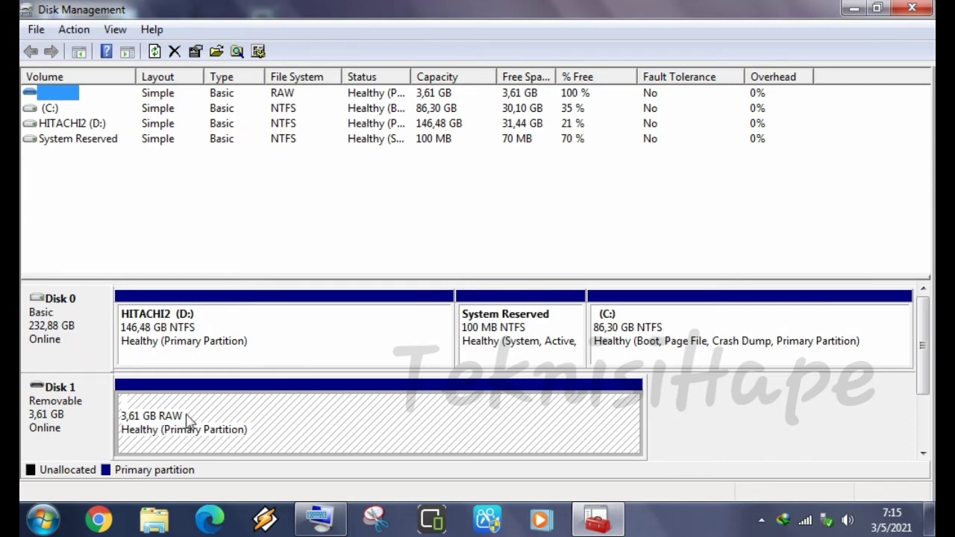
Assign drive letter E to the RAW partition on Disk 1
right_click(262, 421)
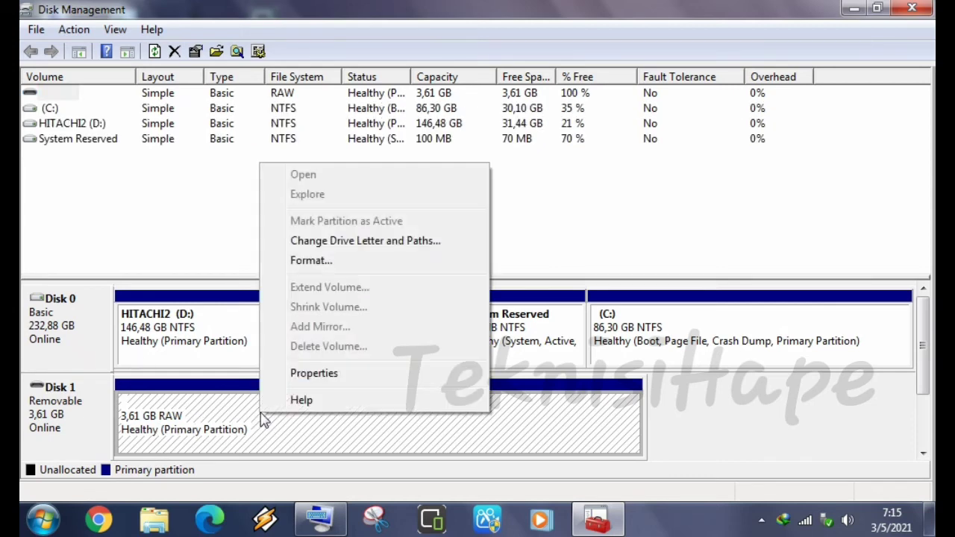
click(319, 242)
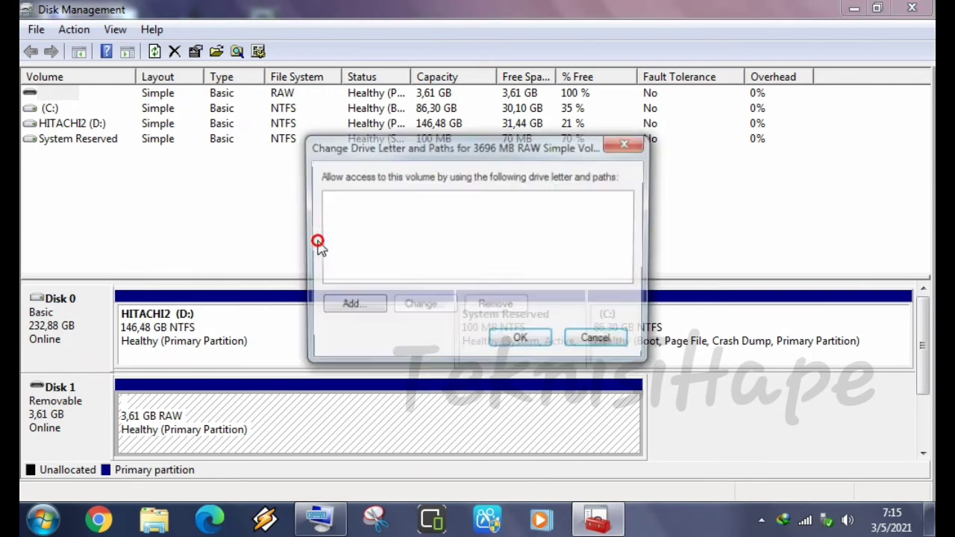
click(341, 311)
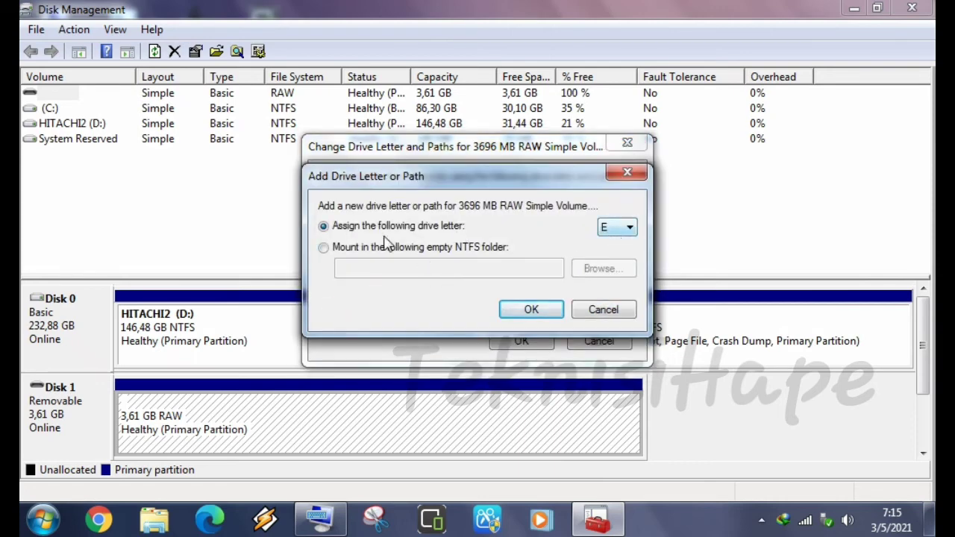
click(541, 310)
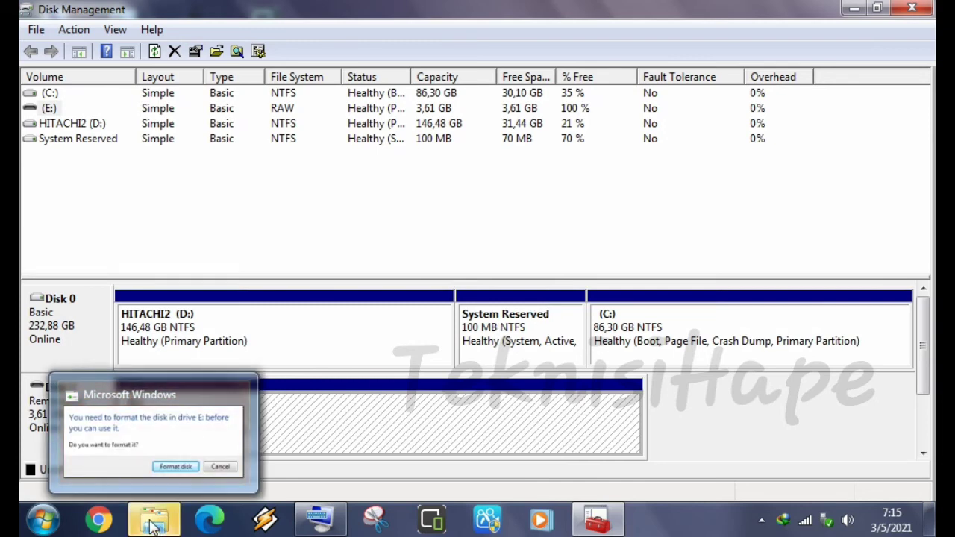
Quick-format removable disk E: as FAT32 with the default allocation size, and close the format dialog and Disk Management
click(152, 523)
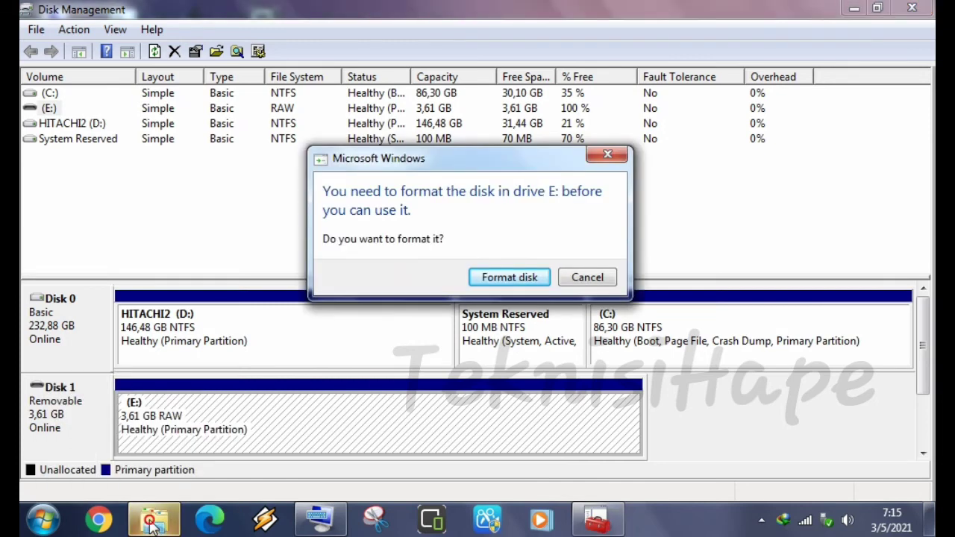
click(510, 278)
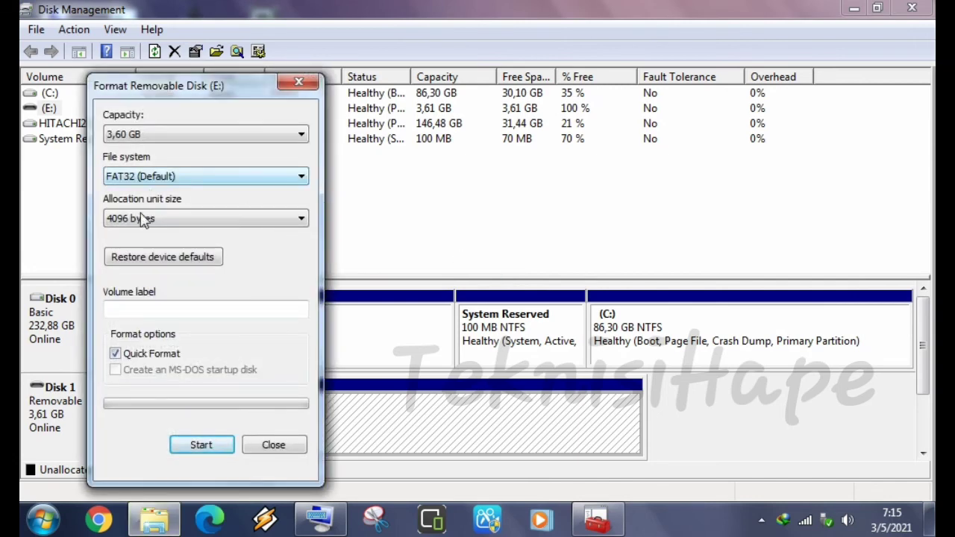
click(189, 258)
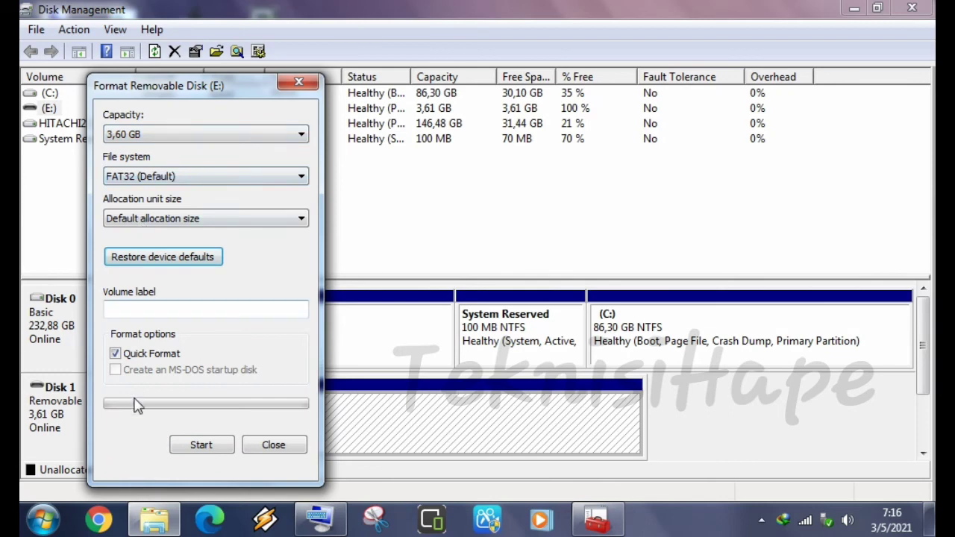
click(213, 449)
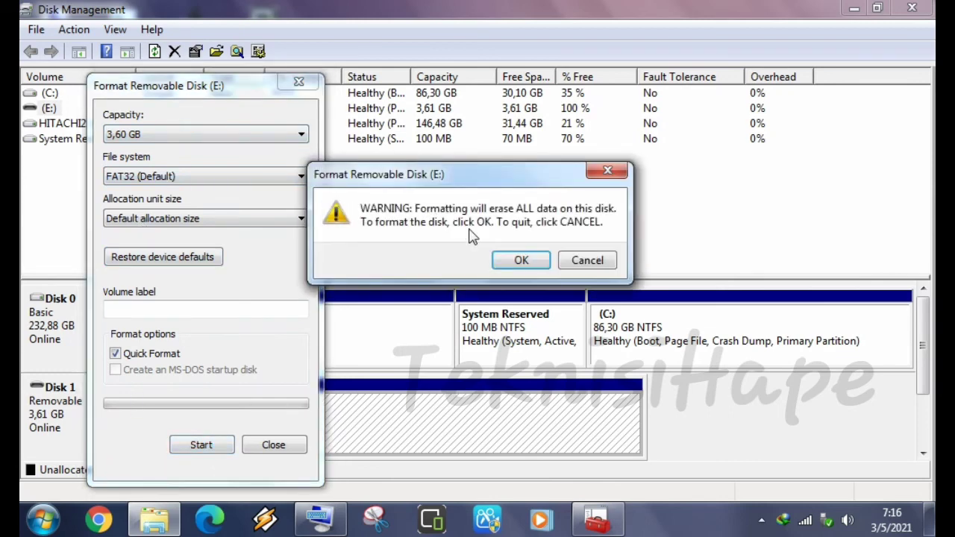
click(514, 261)
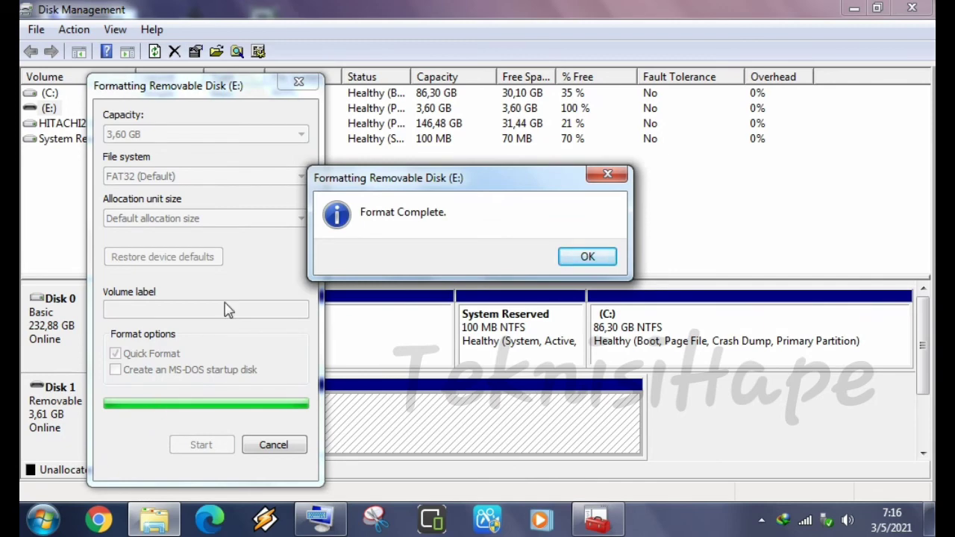
click(588, 258)
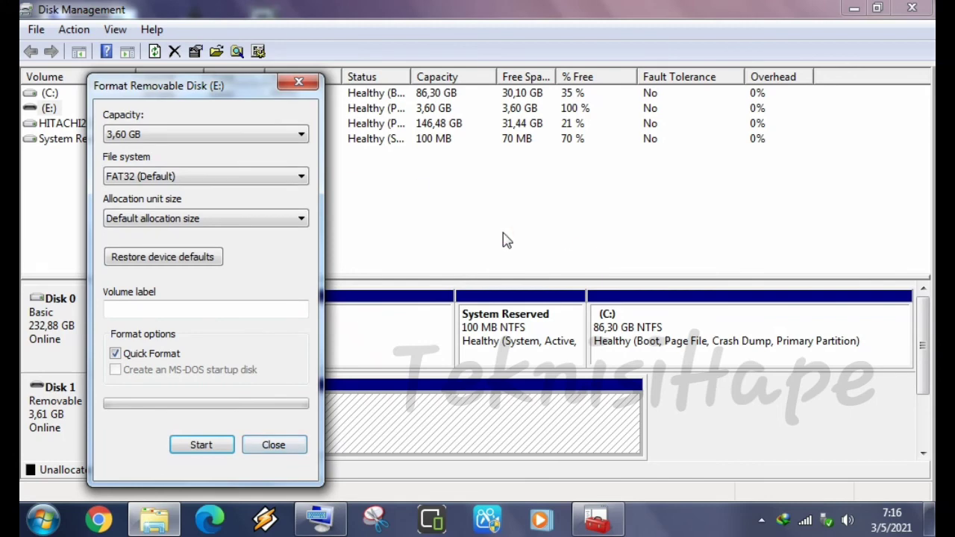
click(306, 83)
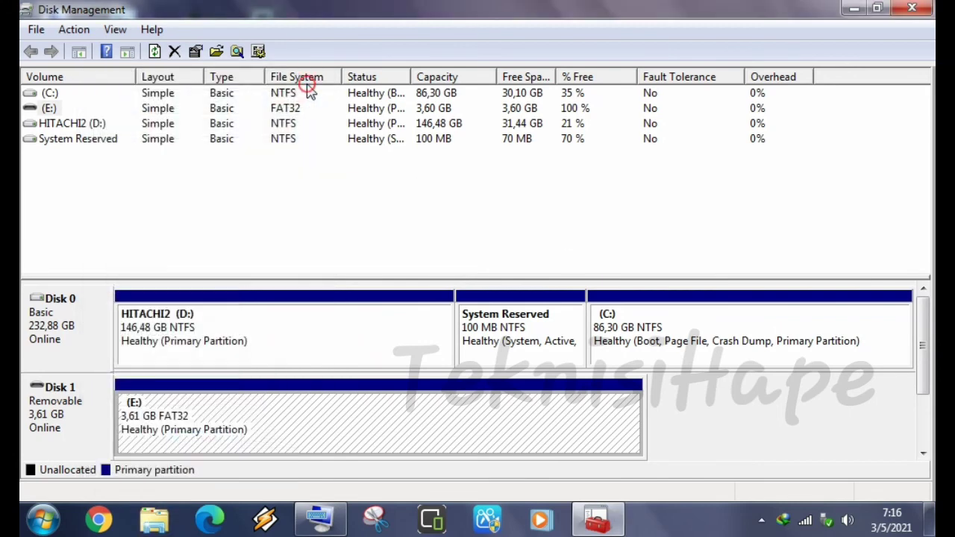
click(252, 447)
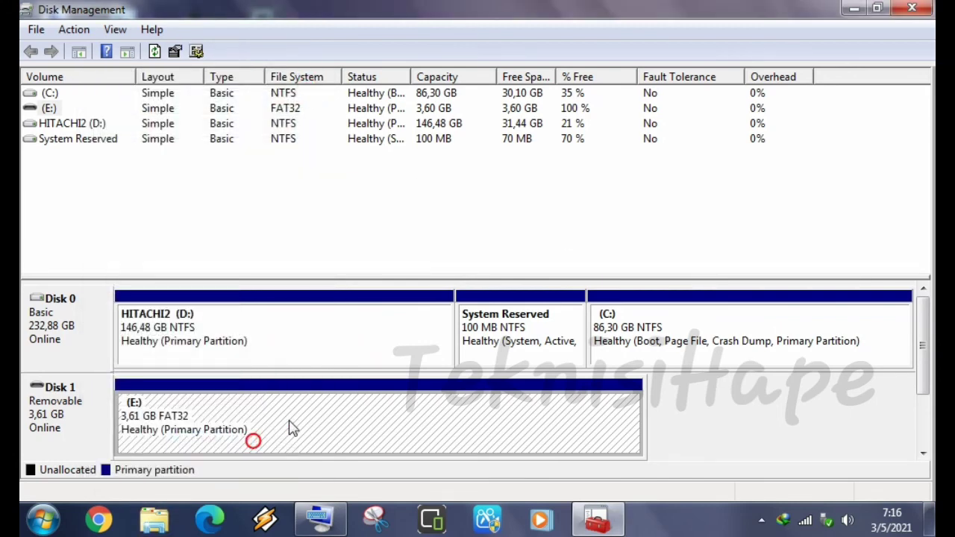
click(907, 9)
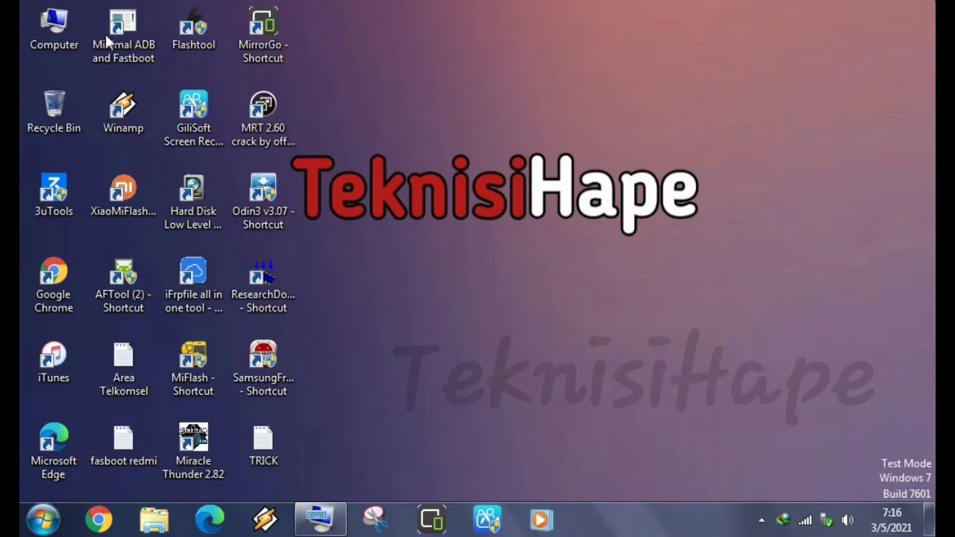
Check the contents and free space of Removable Disk (E:) in Computer and close the window
double_click(46, 24)
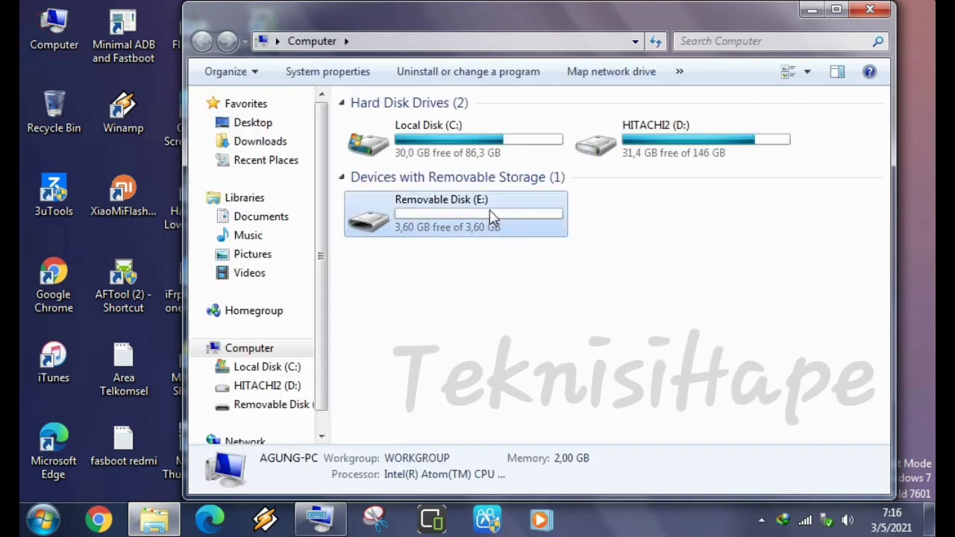
double_click(491, 215)
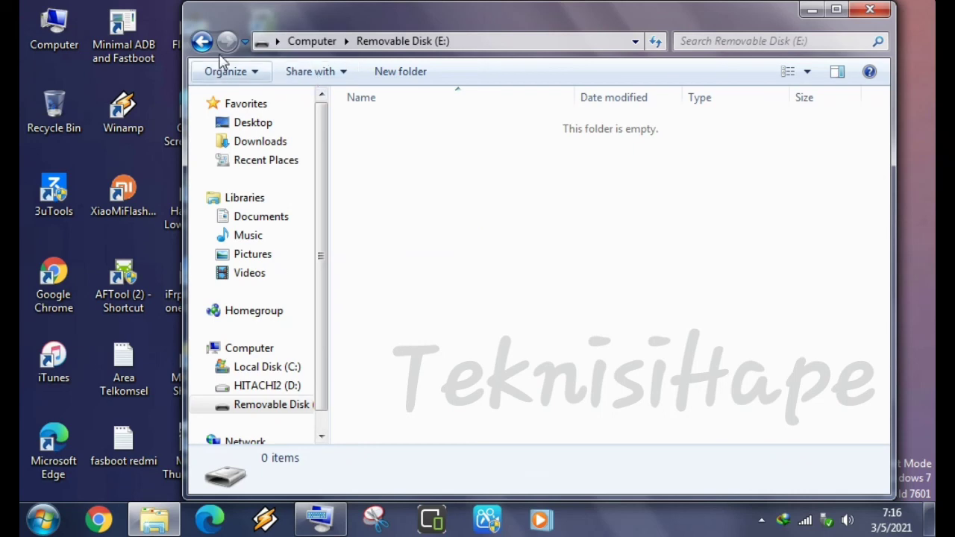
click(200, 42)
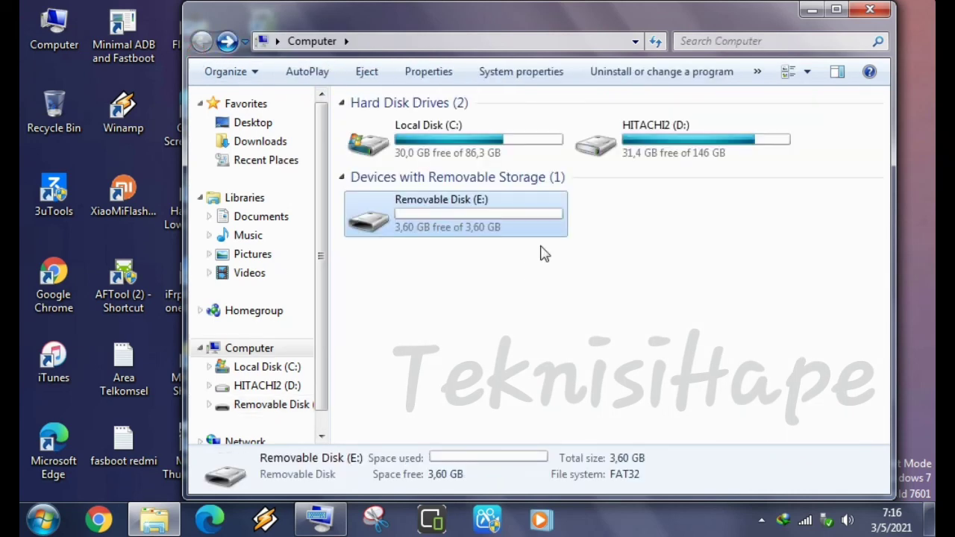
click(840, 10)
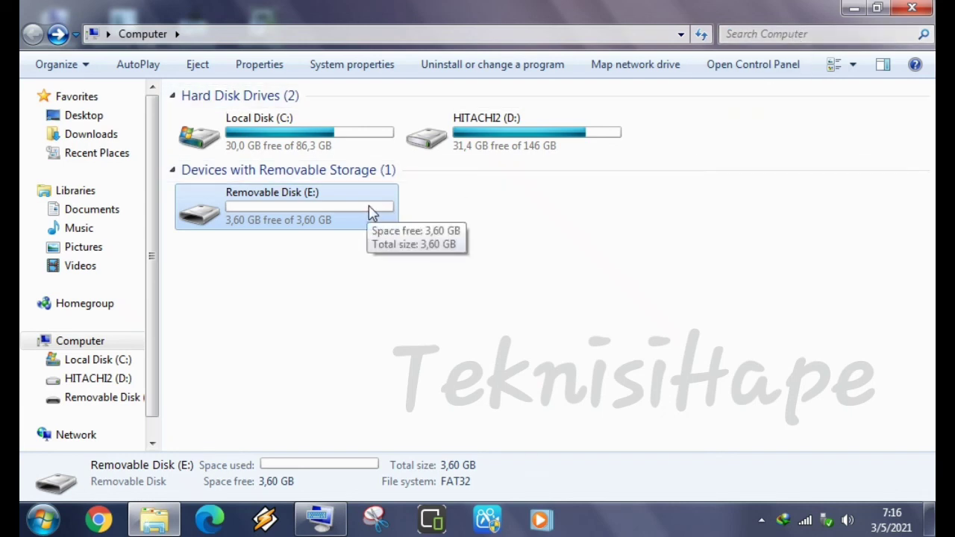
click(851, 9)
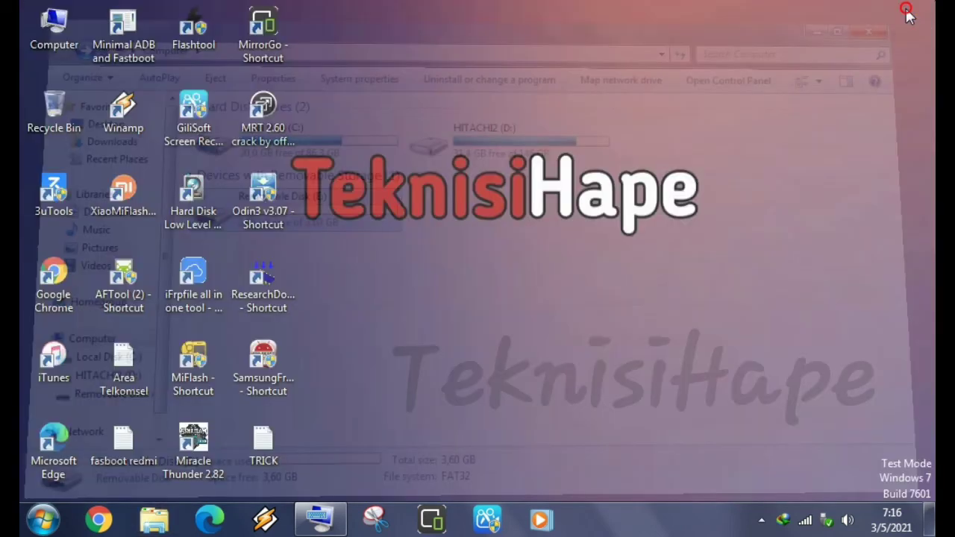